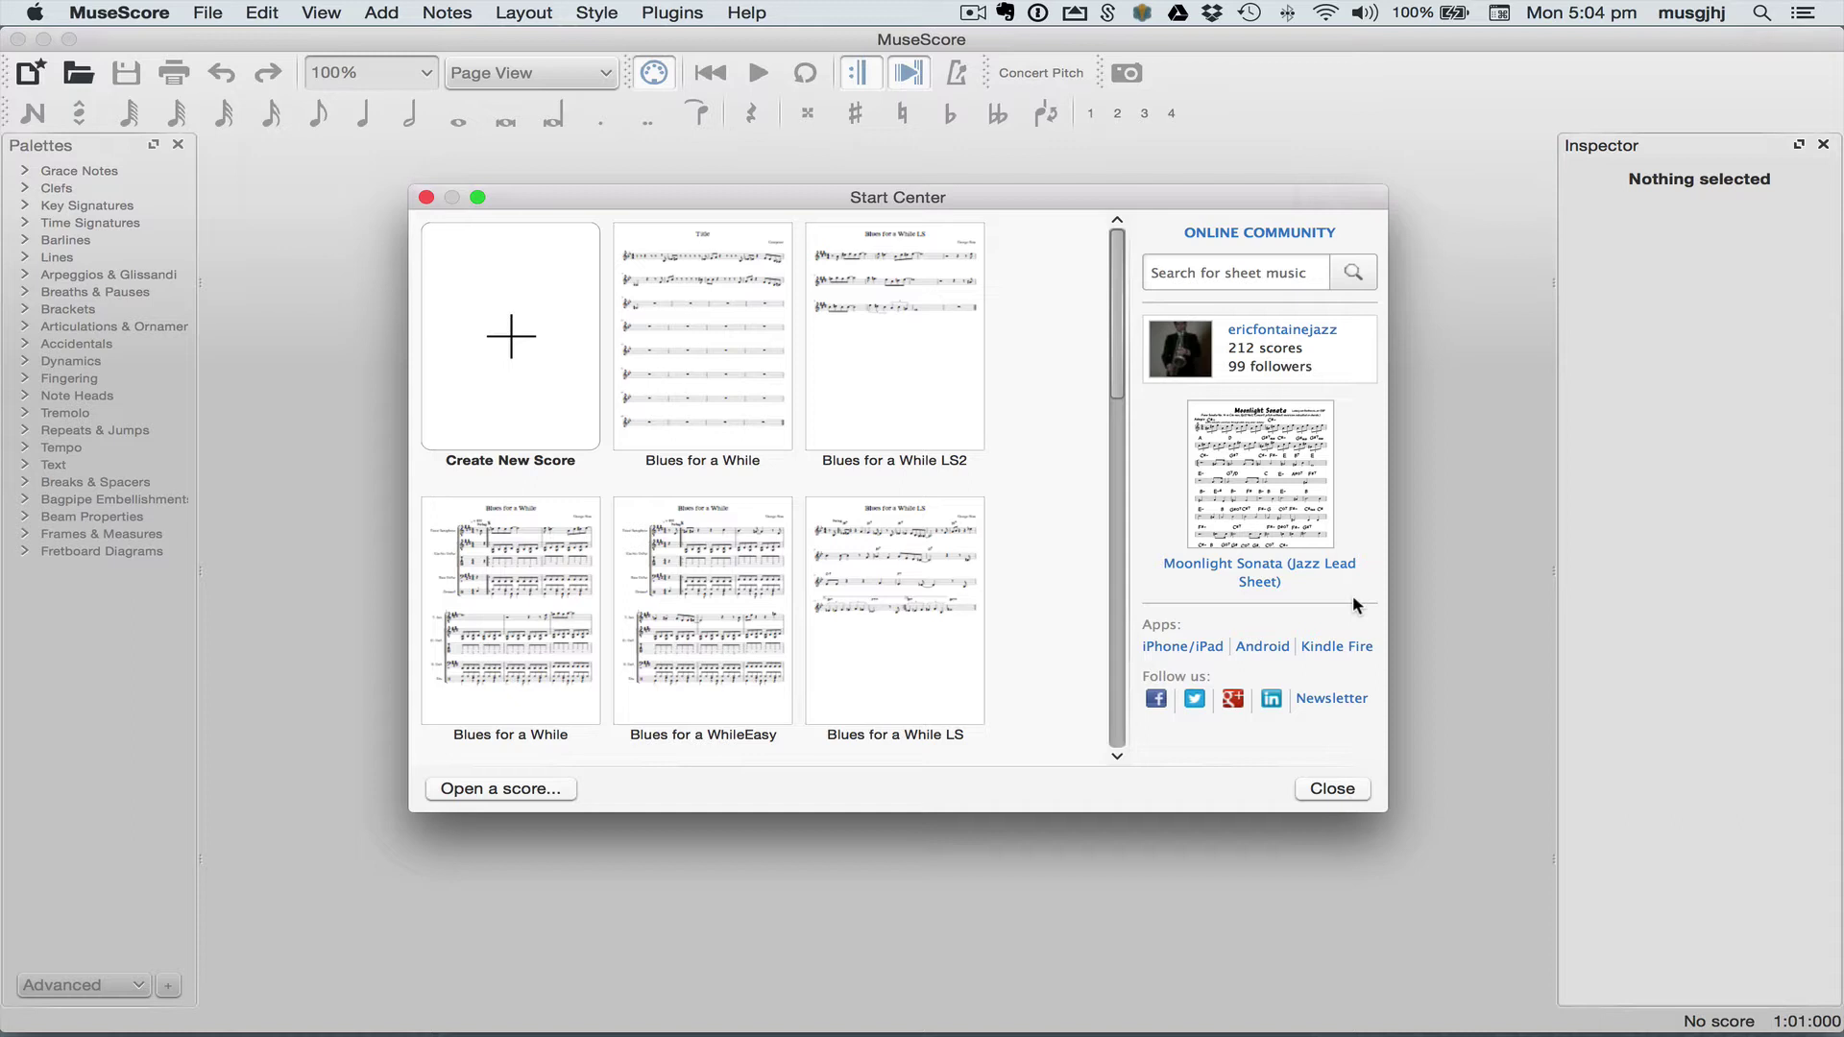
Step: Start a new score titled 'Blues for a While' and enter the composer's name
{"action": "left_click", "coordinate": [518, 325]}
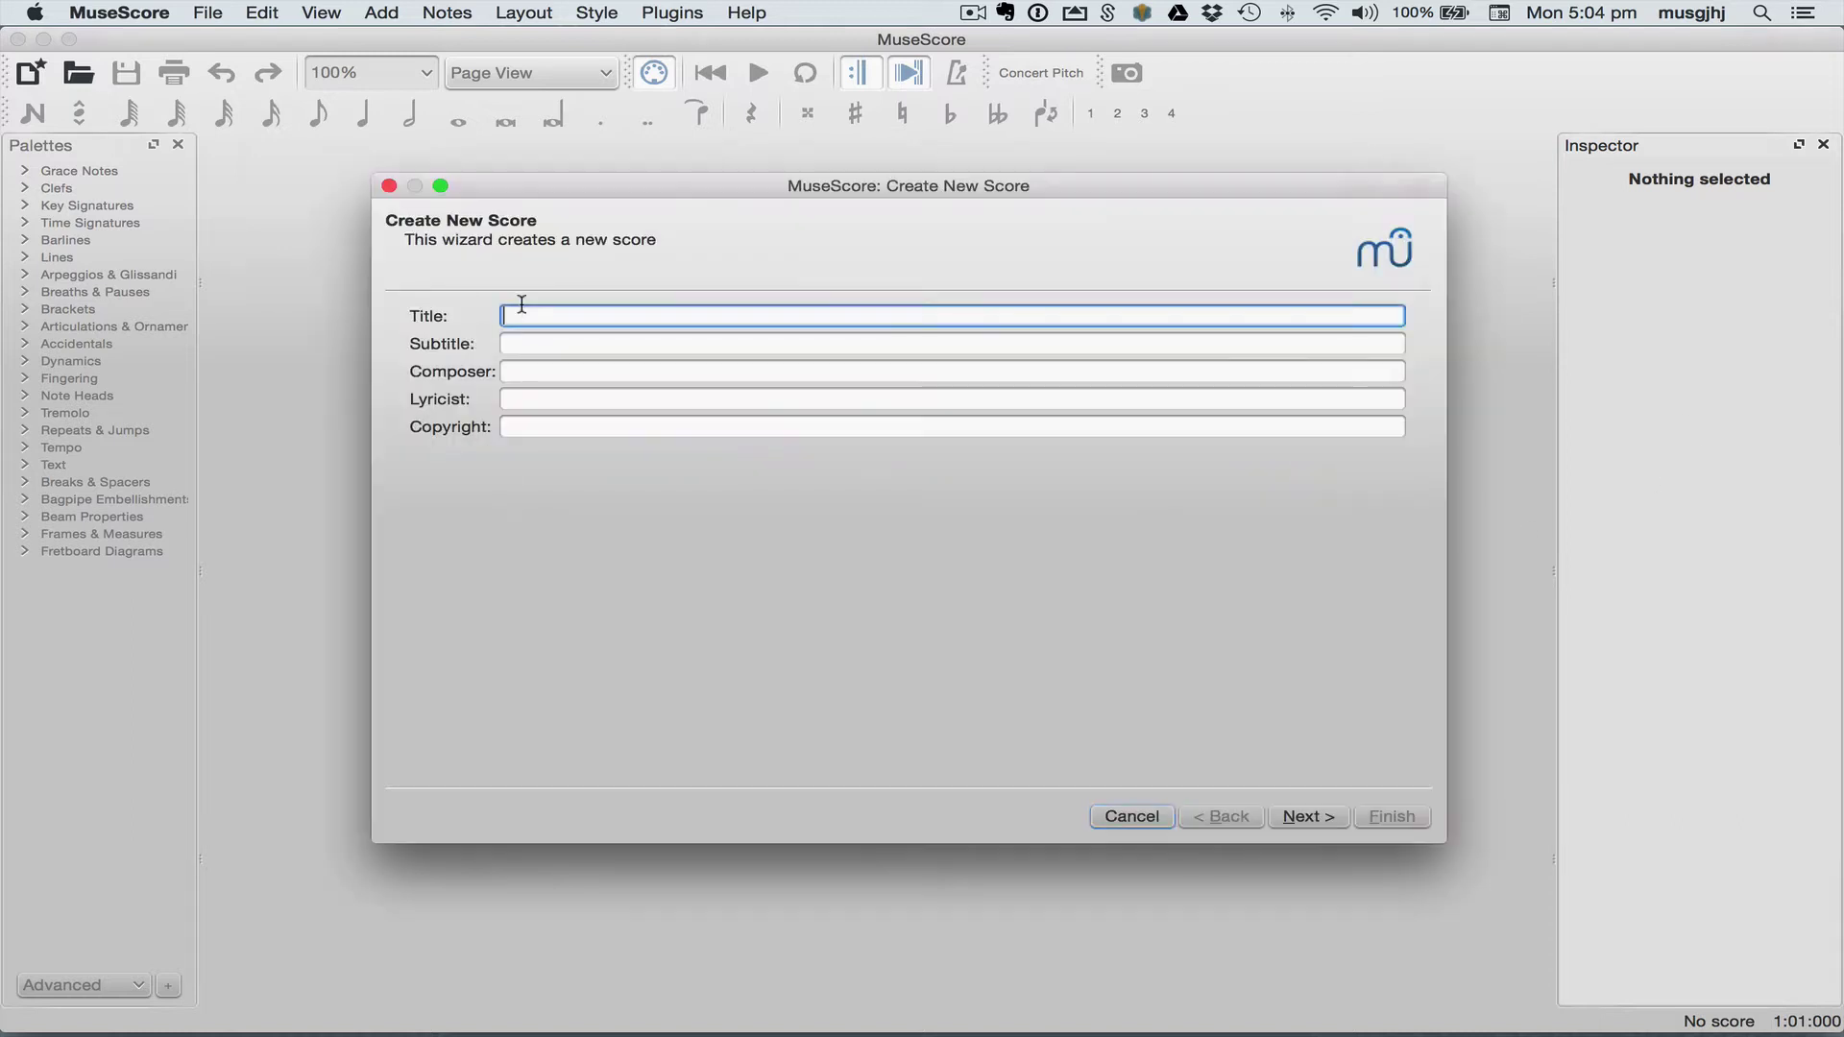
{"action": "type", "text": "Blue"}
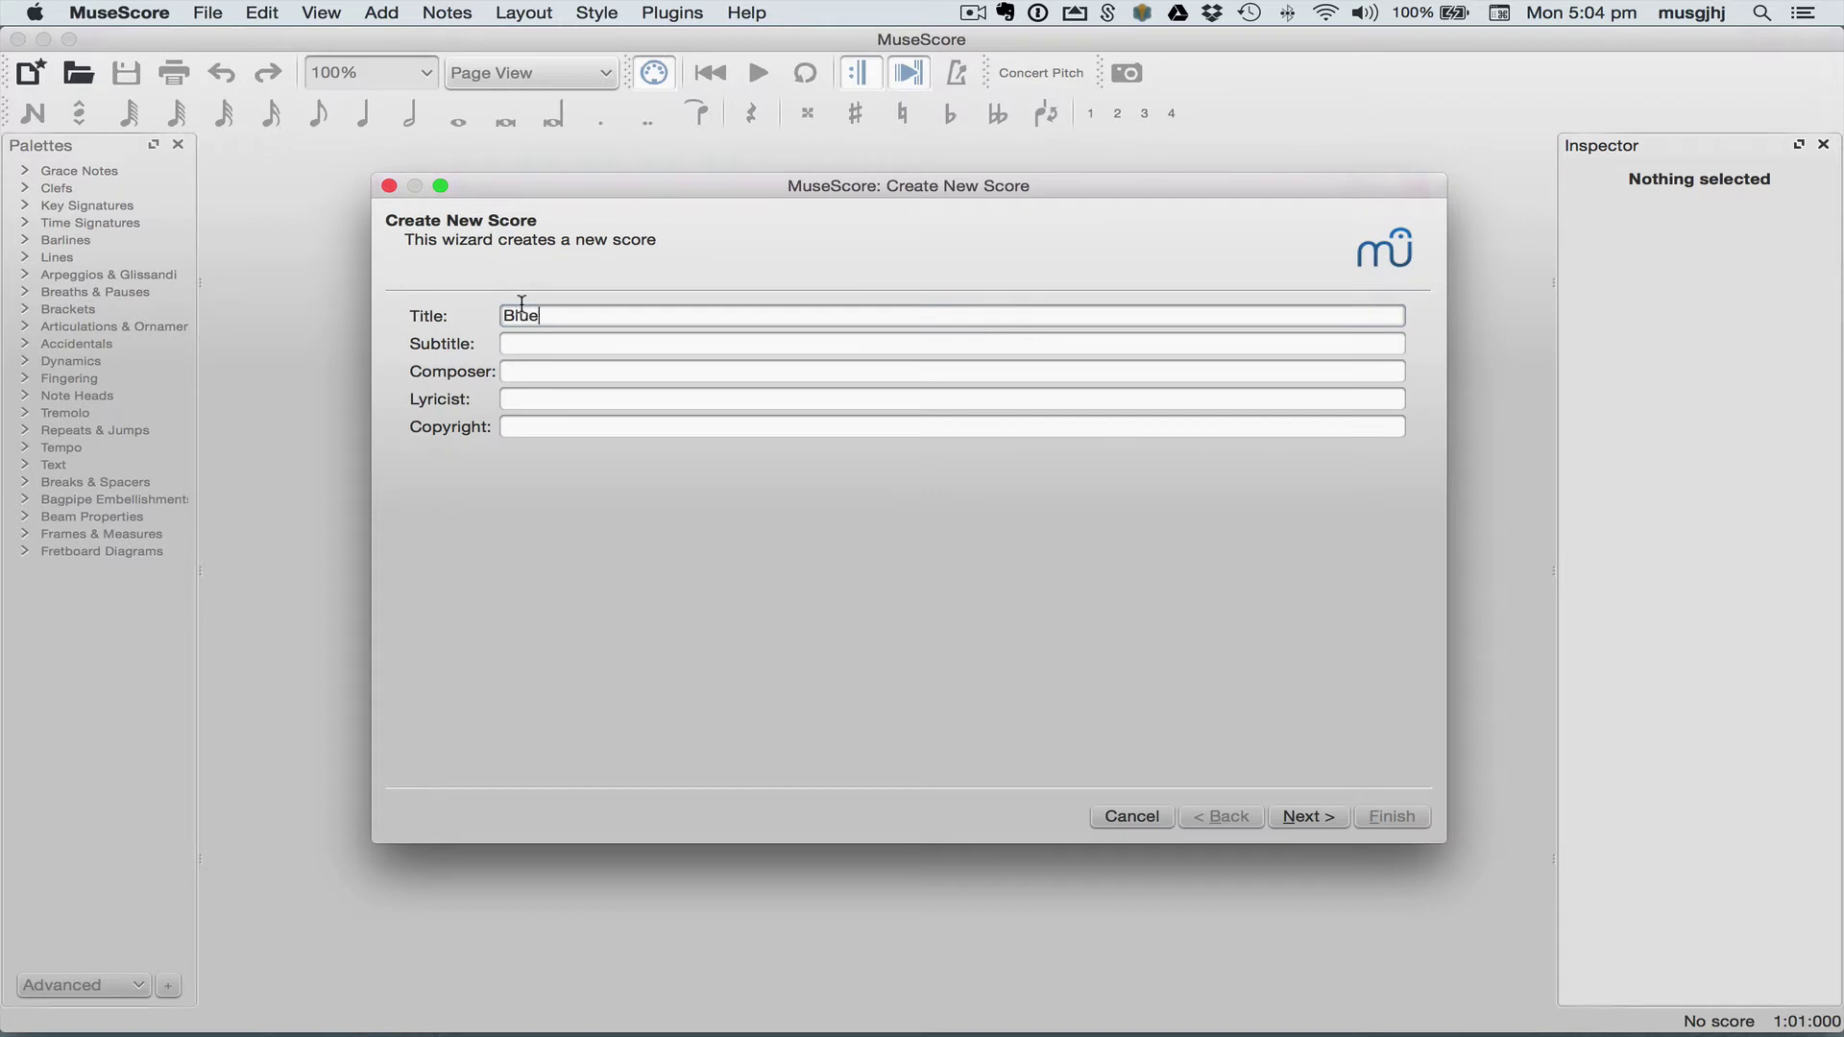
{"action": "type", "text": "s for a While"}
{"action": "left_click", "coordinate": [535, 373]}
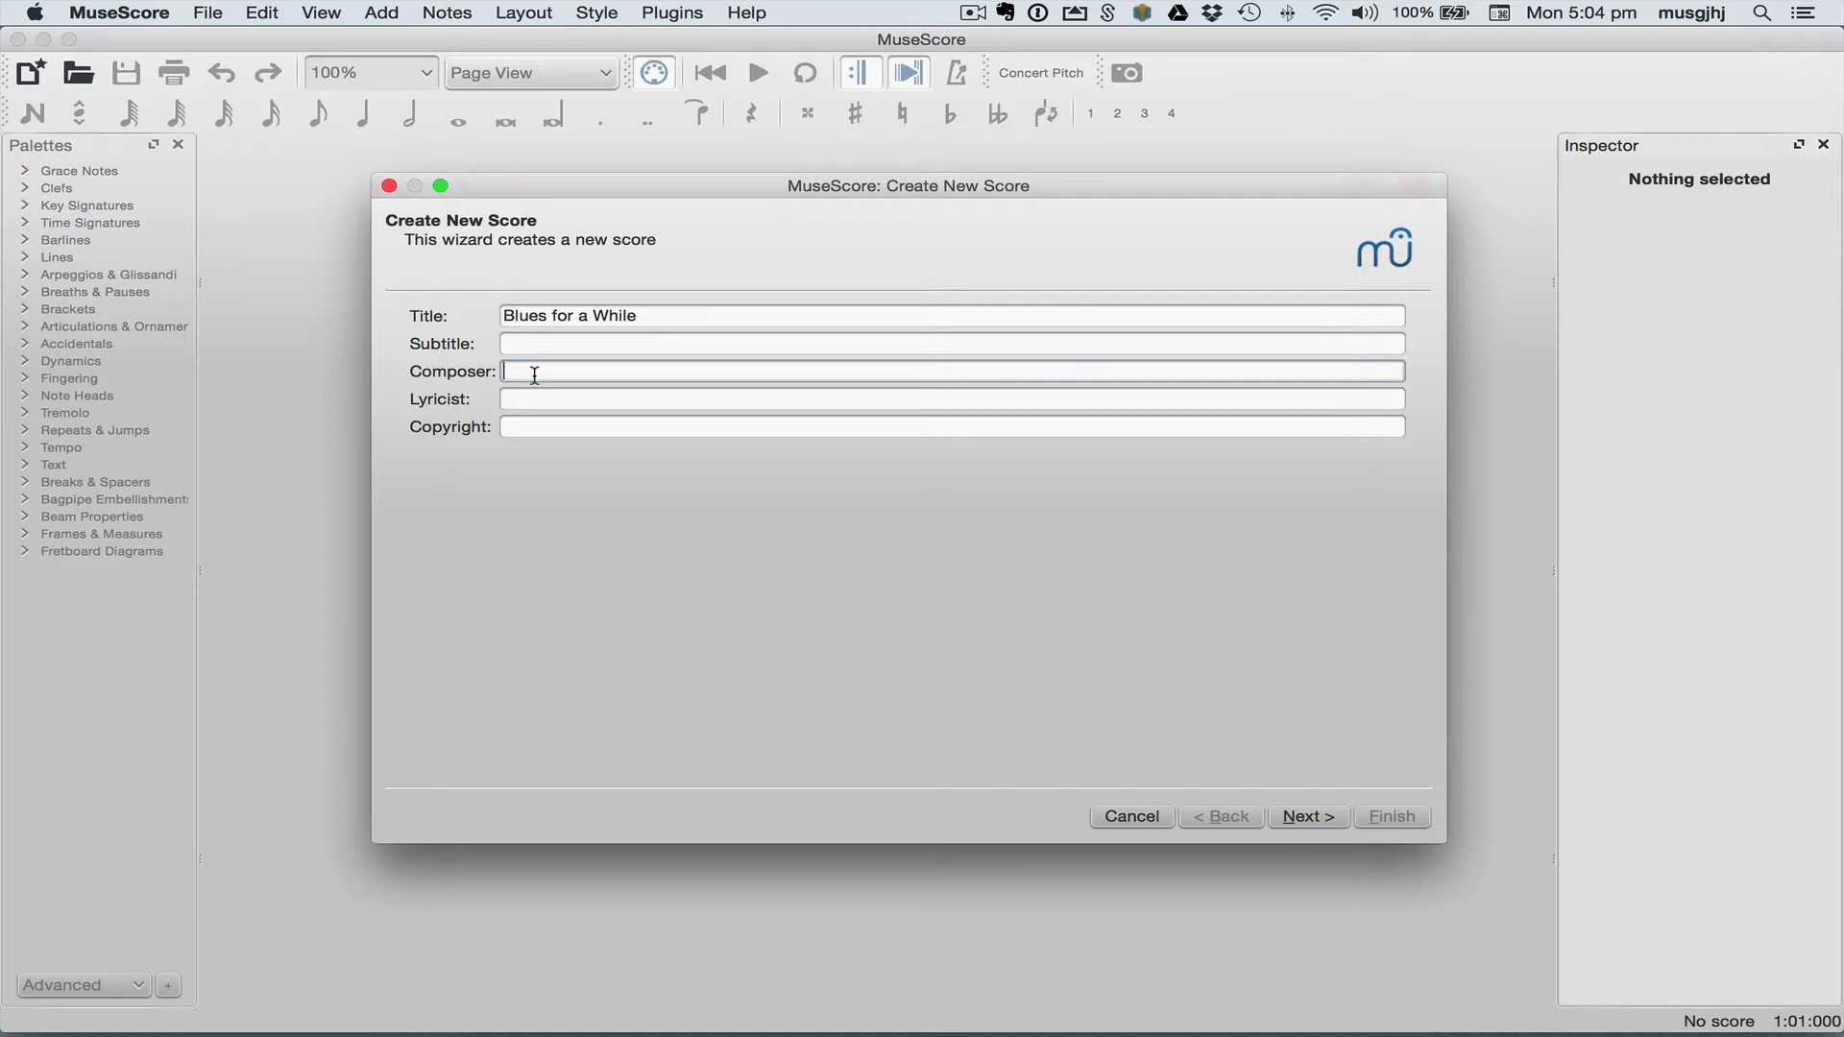
{"action": "type", "text": "George Hess"}
Step: Choose the Jazz Lead Sheet template and set the key to E major (four sharps)
{"action": "left_click", "coordinate": [1316, 828]}
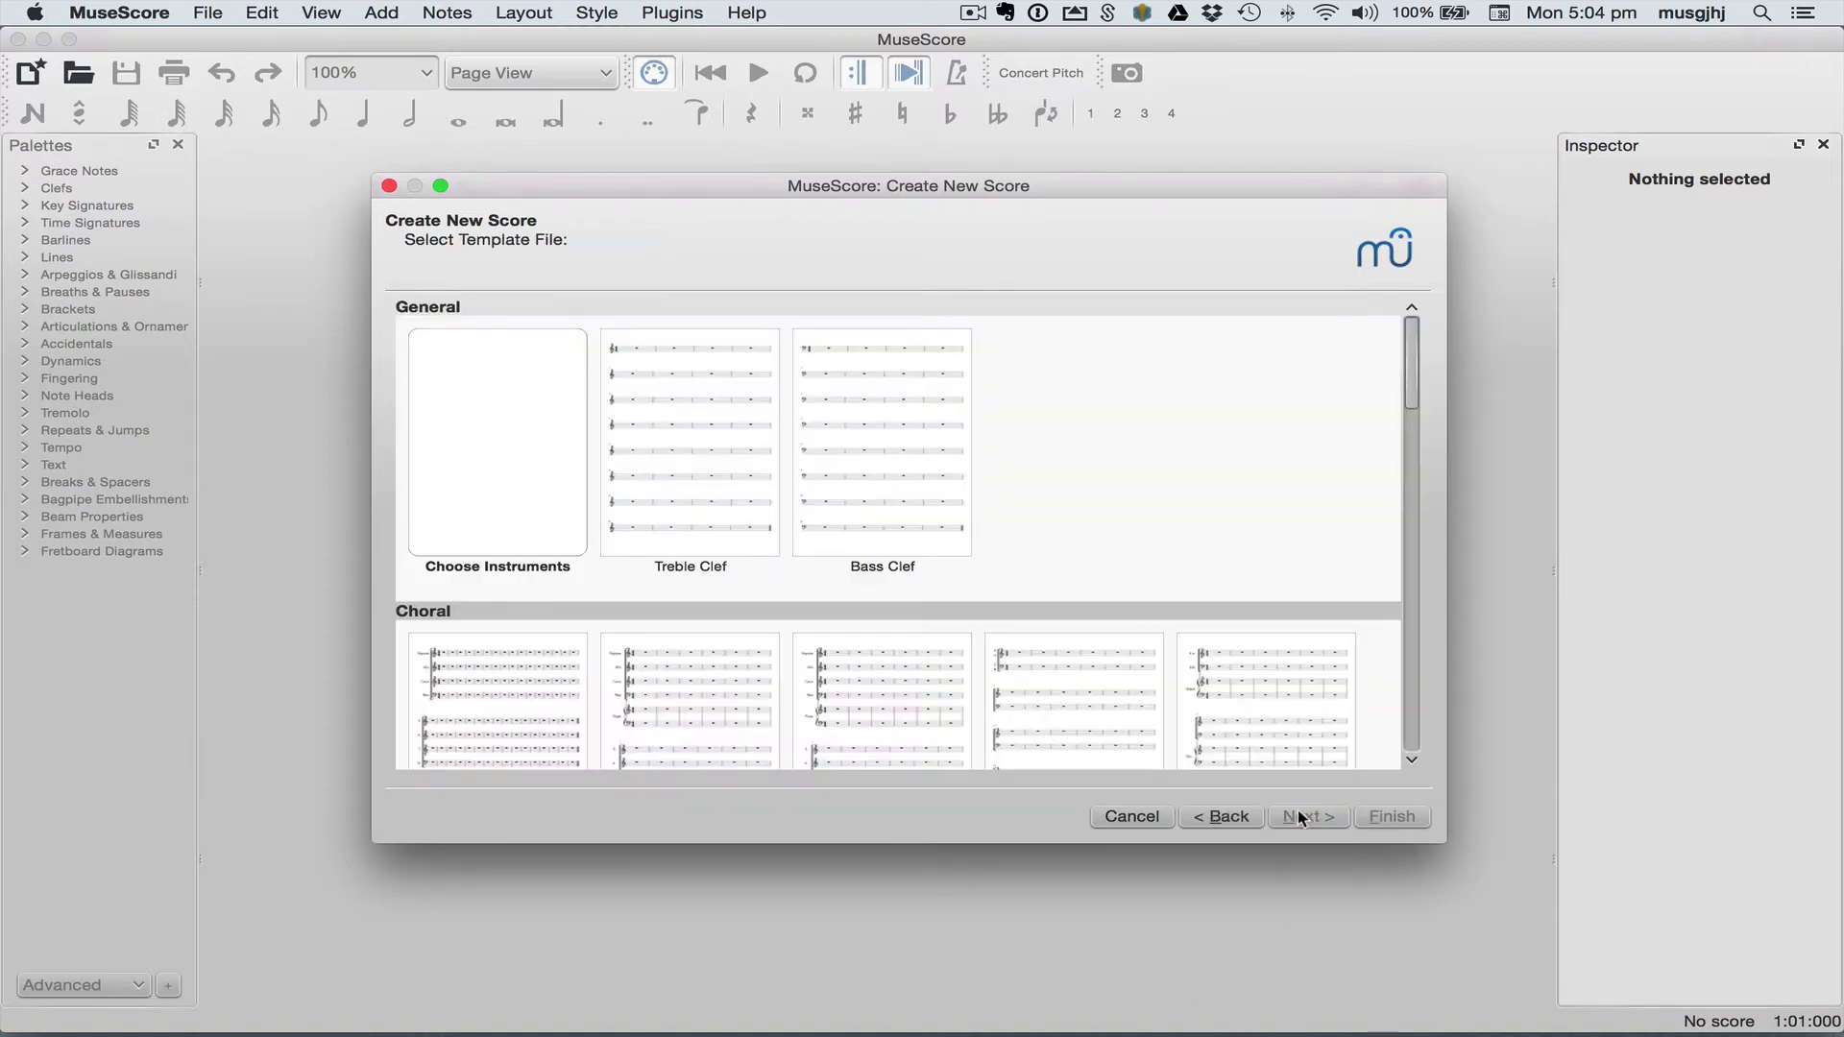
{"action": "scroll", "coordinate": [584, 589], "scroll_direction": "down", "scroll_amount": 10}
{"action": "scroll", "coordinate": [584, 590], "scroll_direction": "up", "scroll_amount": 5}
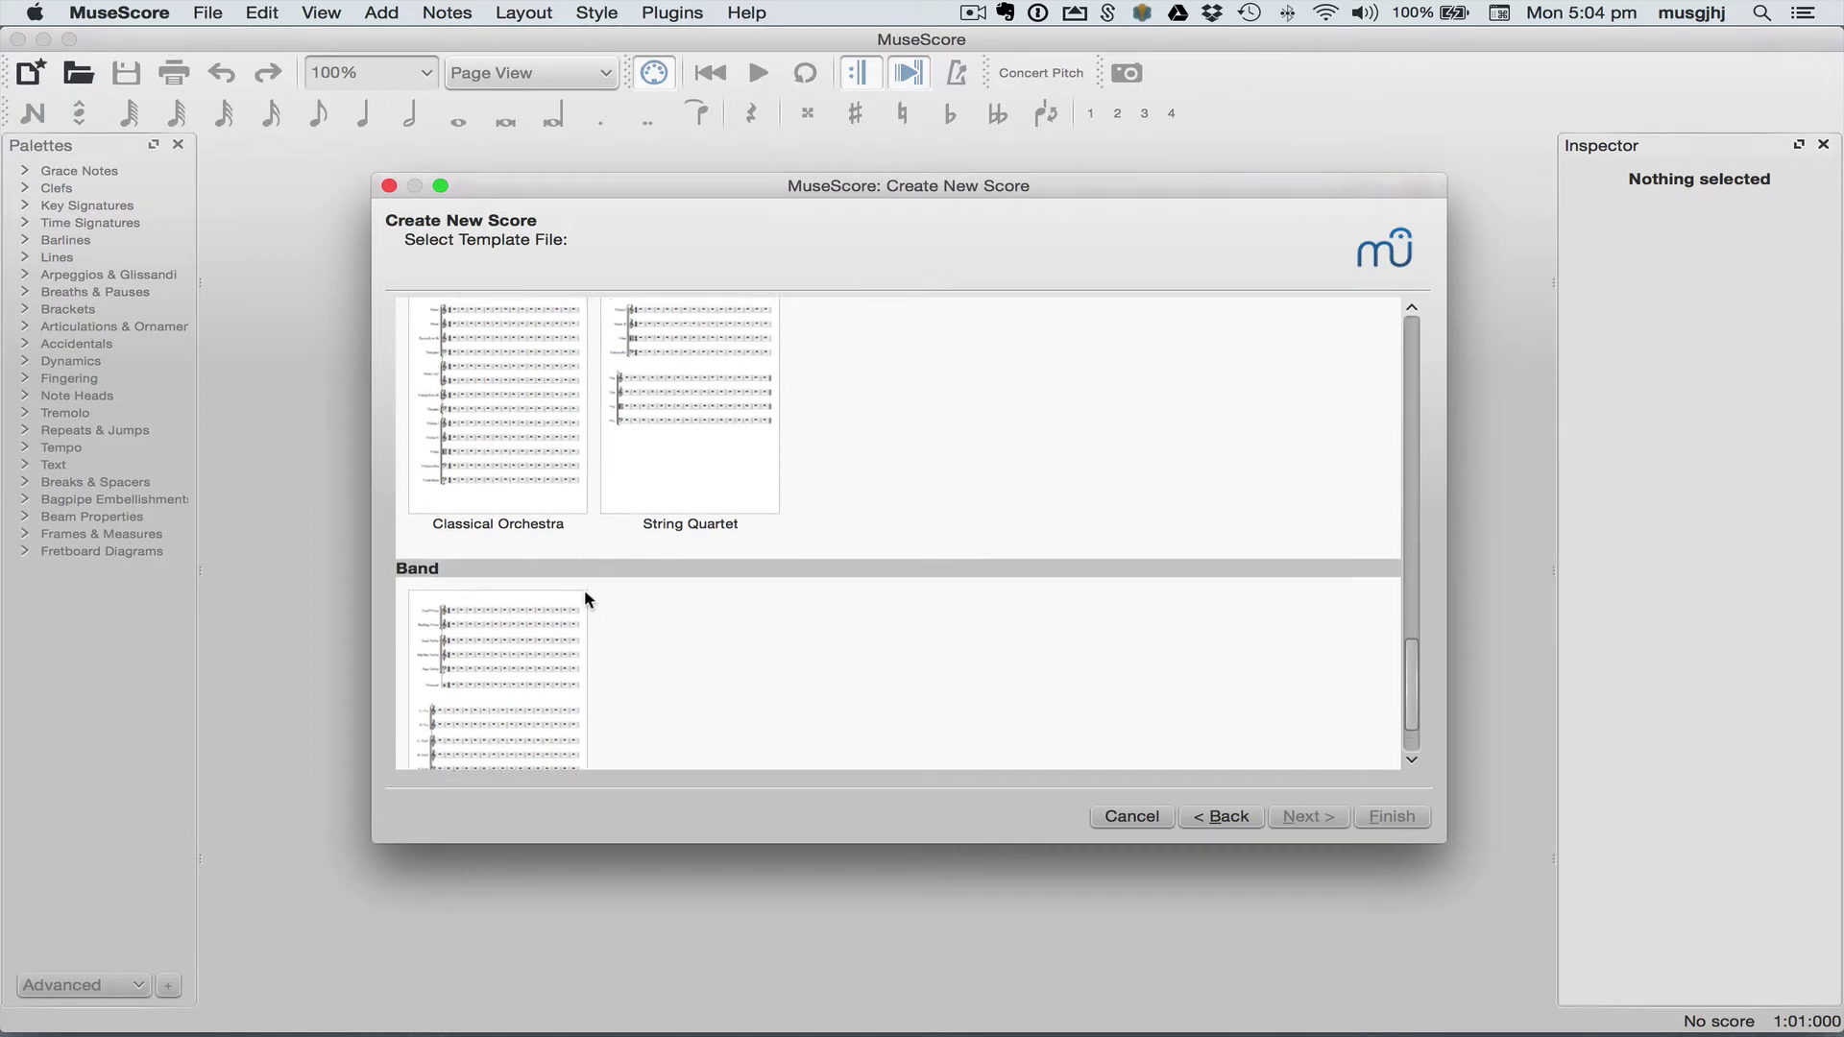
{"action": "scroll", "coordinate": [538, 629], "scroll_direction": "down", "scroll_amount": 1}
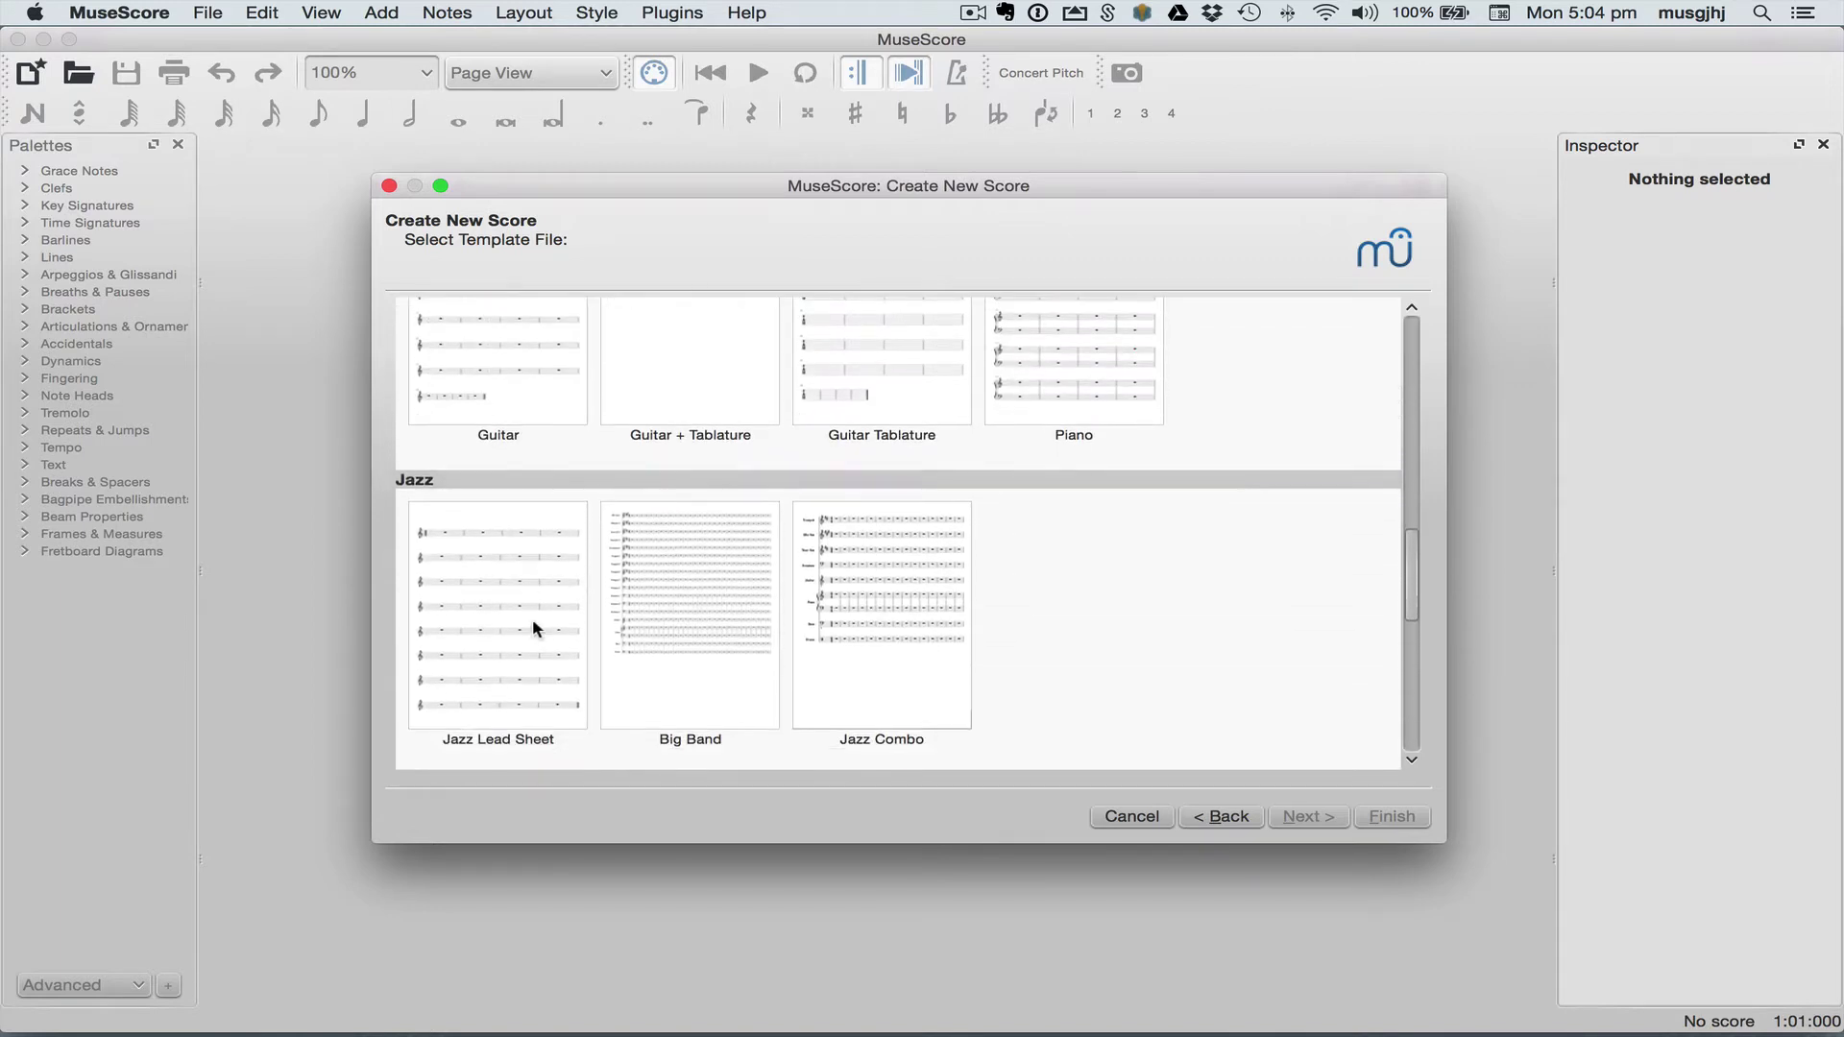
{"action": "double_click", "coordinate": [515, 602]}
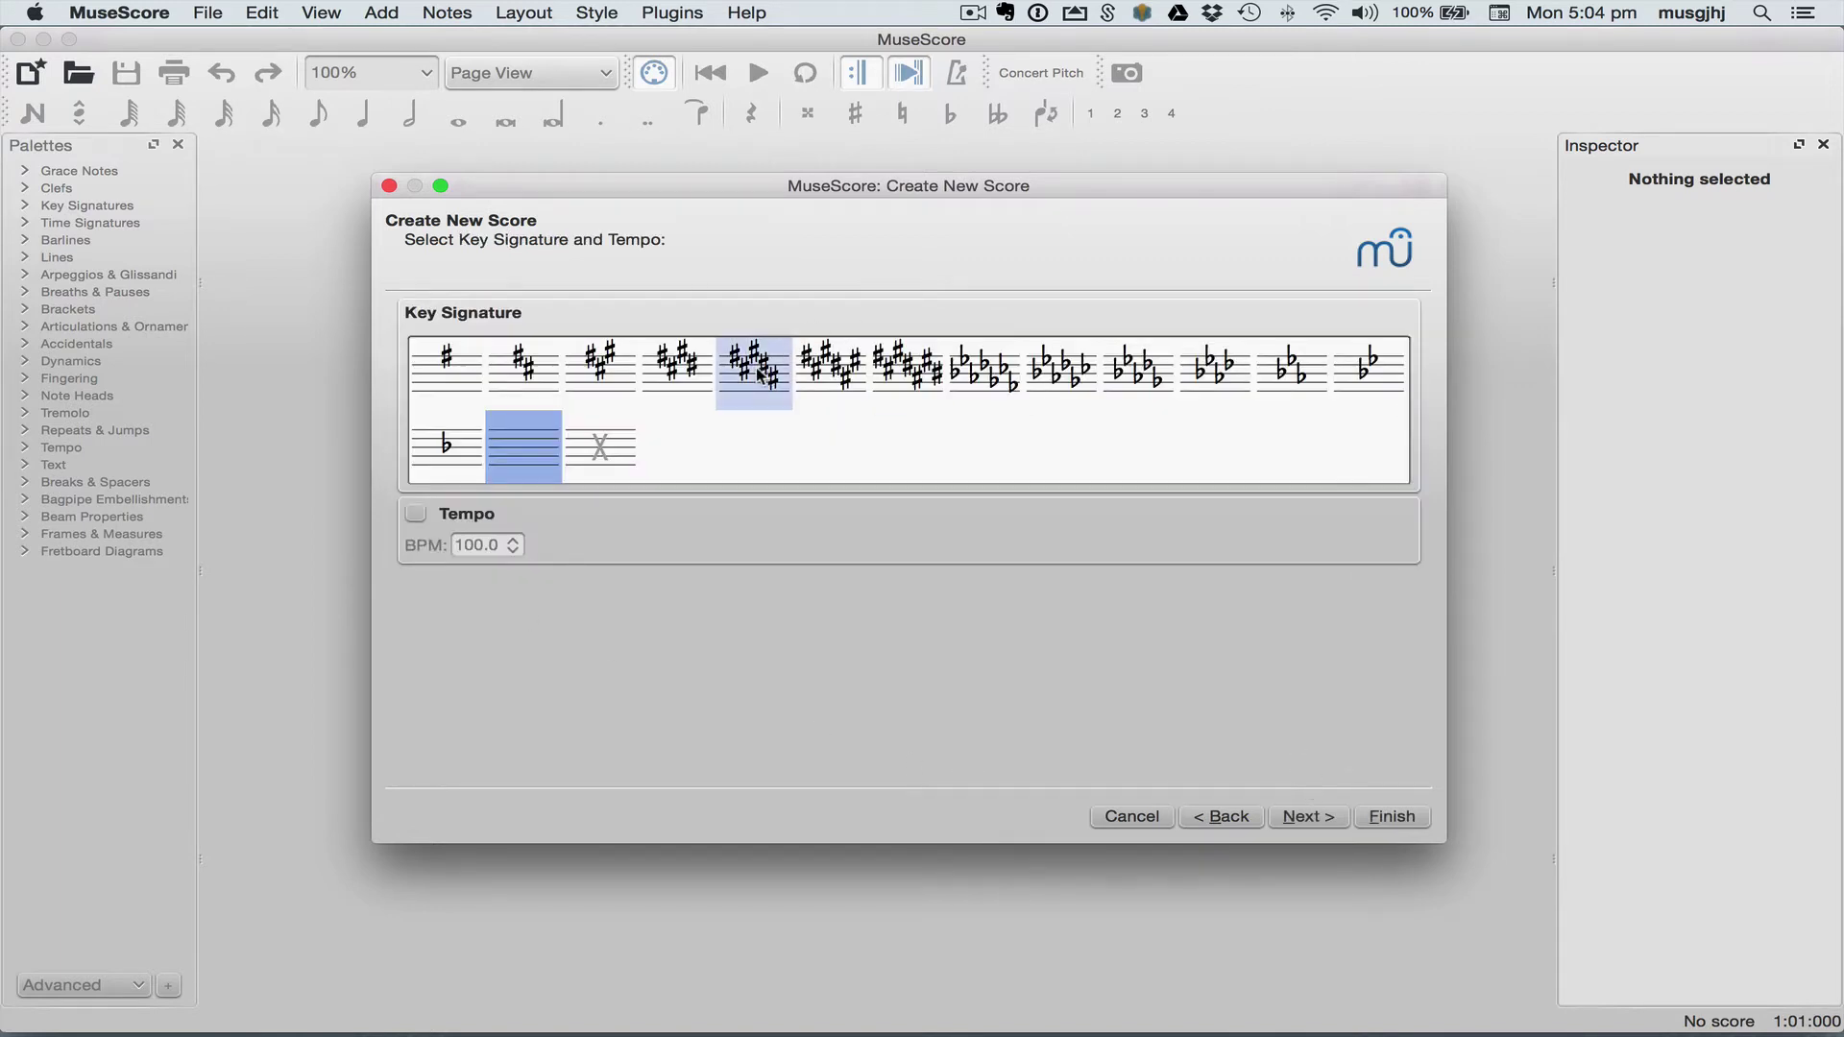
{"action": "left_click", "coordinate": [682, 375]}
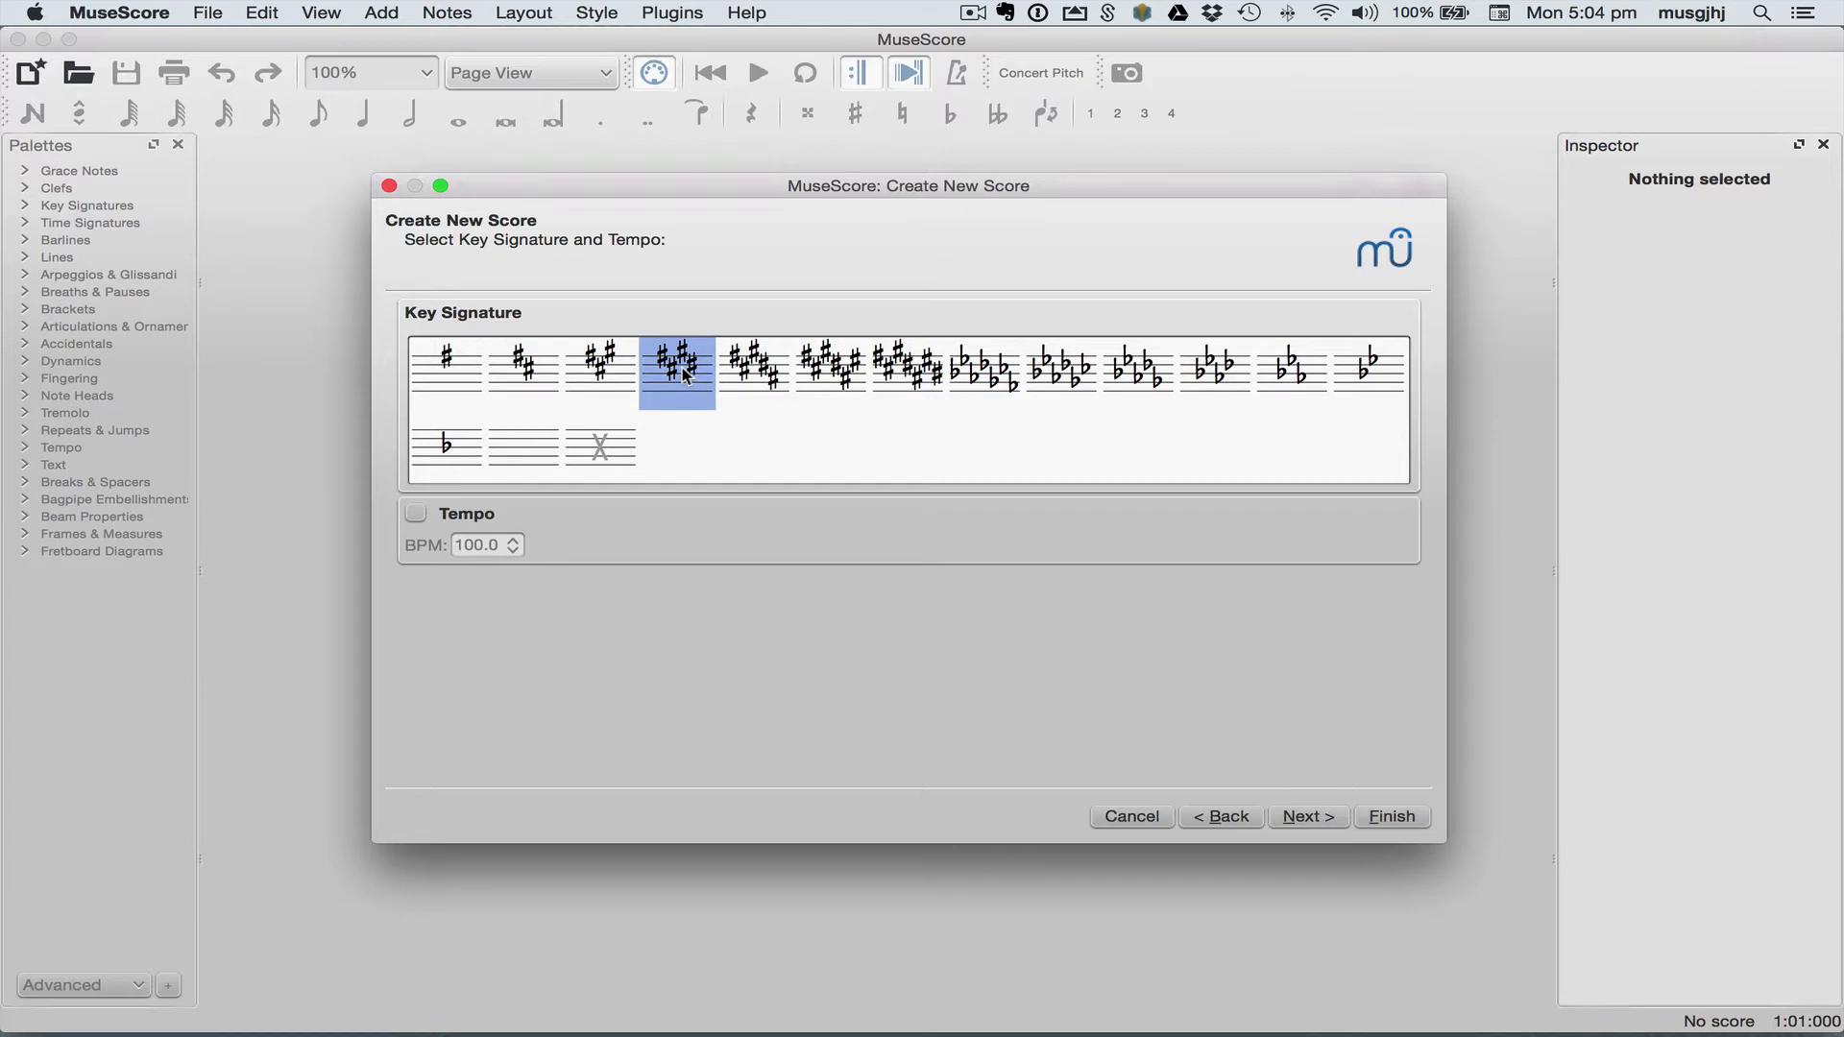
Step: Add a pickup measure, set 13 measures, and create the score
{"action": "left_click", "coordinate": [1306, 816]}
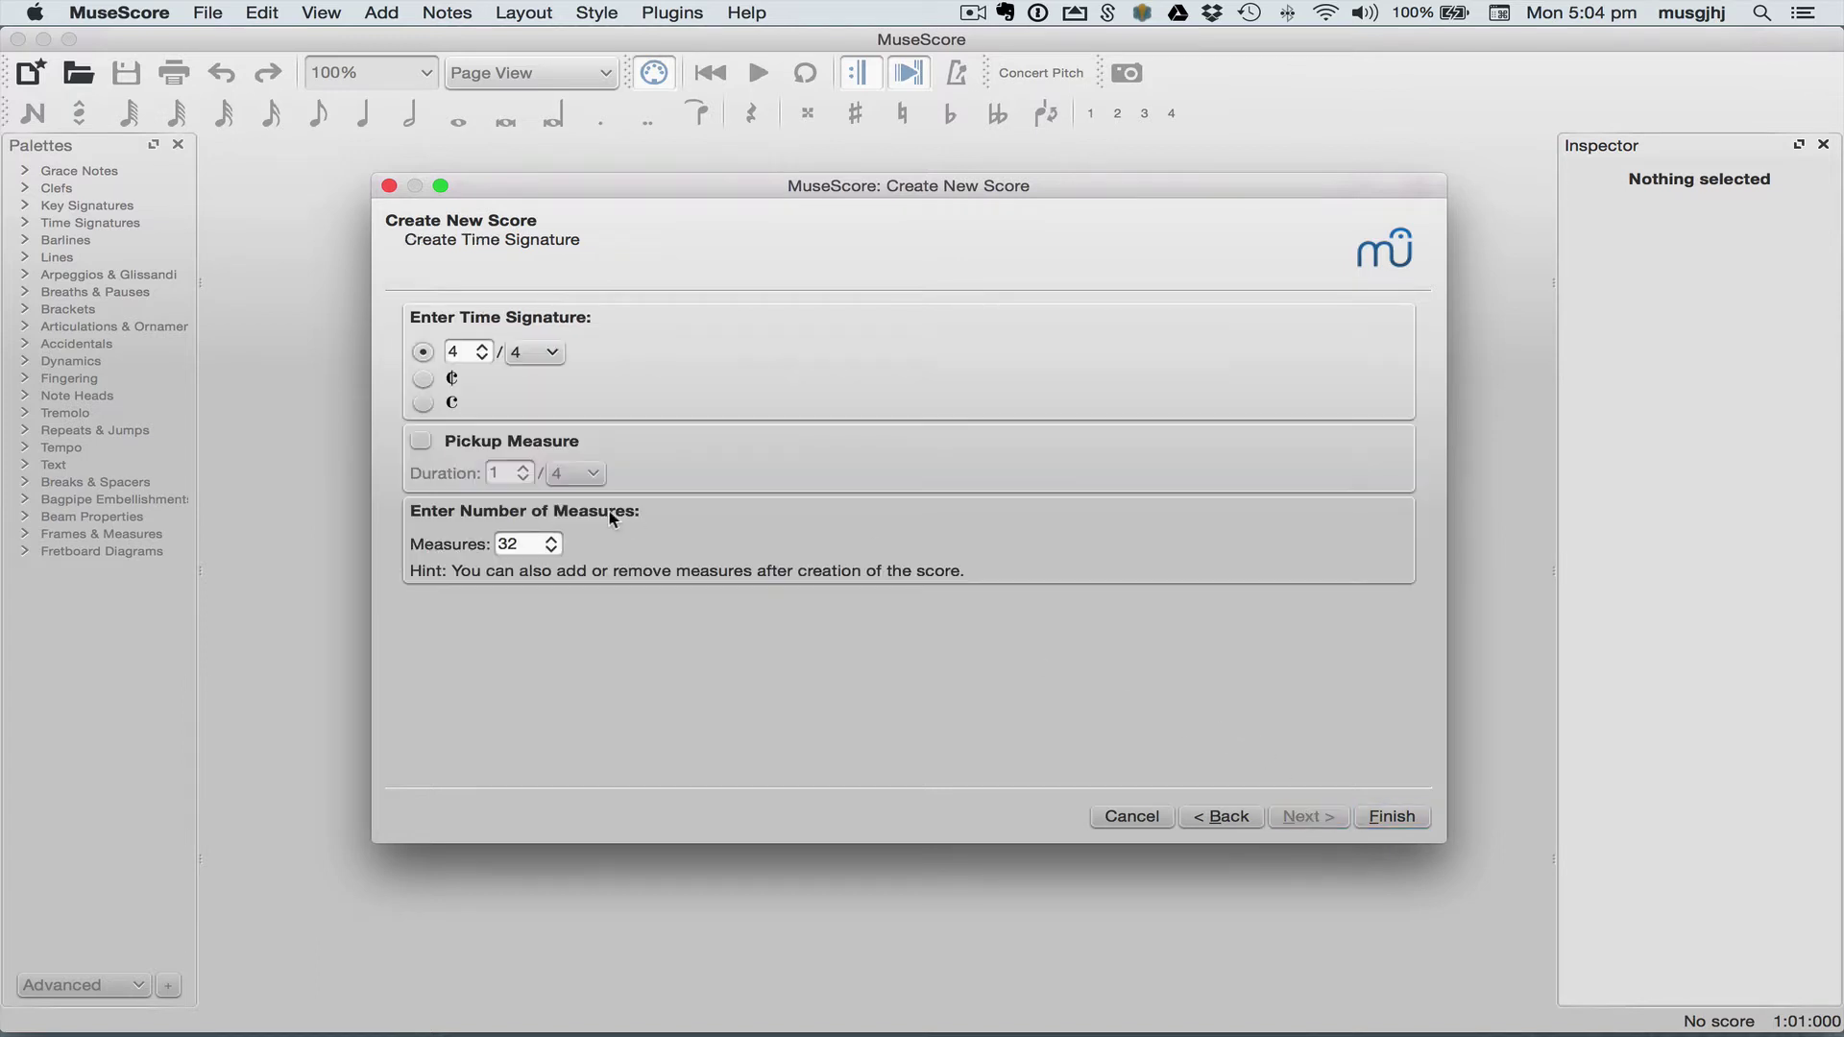
{"action": "left_click", "coordinate": [420, 441]}
{"action": "left_click", "coordinate": [510, 543]}
{"action": "double_click", "coordinate": [511, 543]}
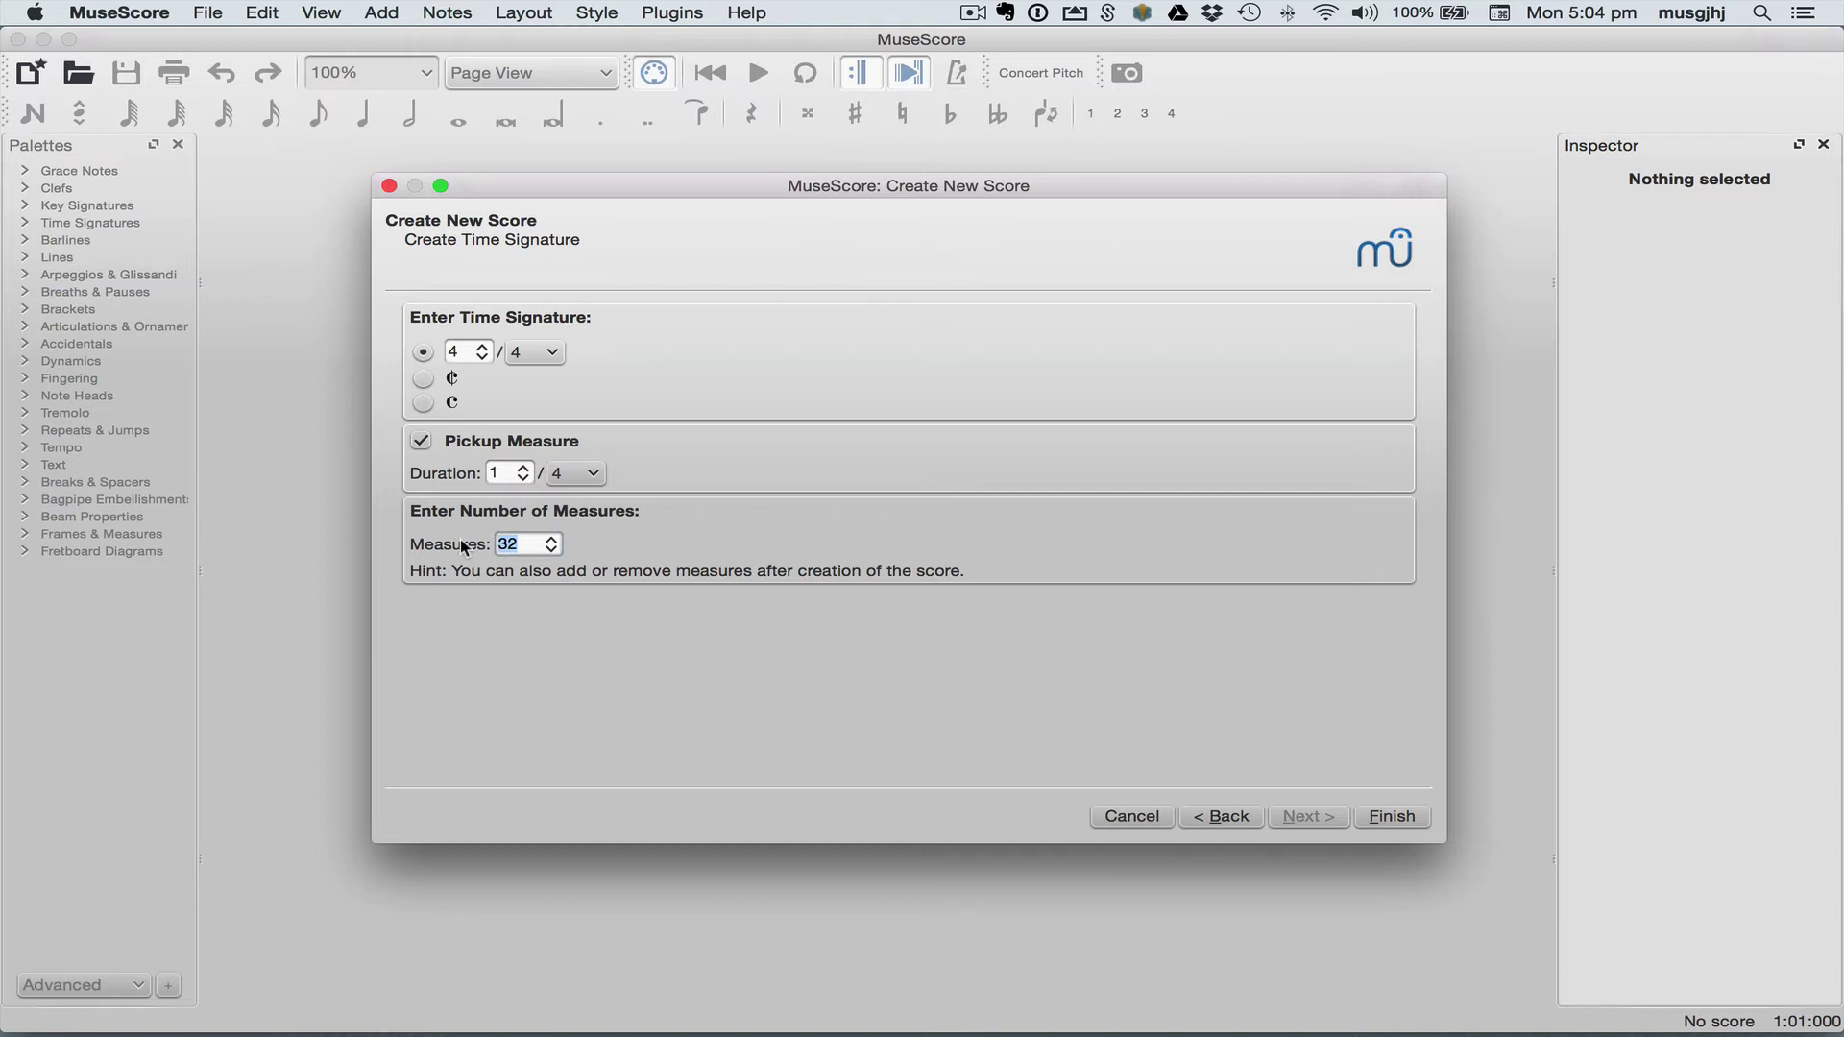
{"action": "type", "text": "13"}
{"action": "left_click", "coordinate": [1393, 818]}
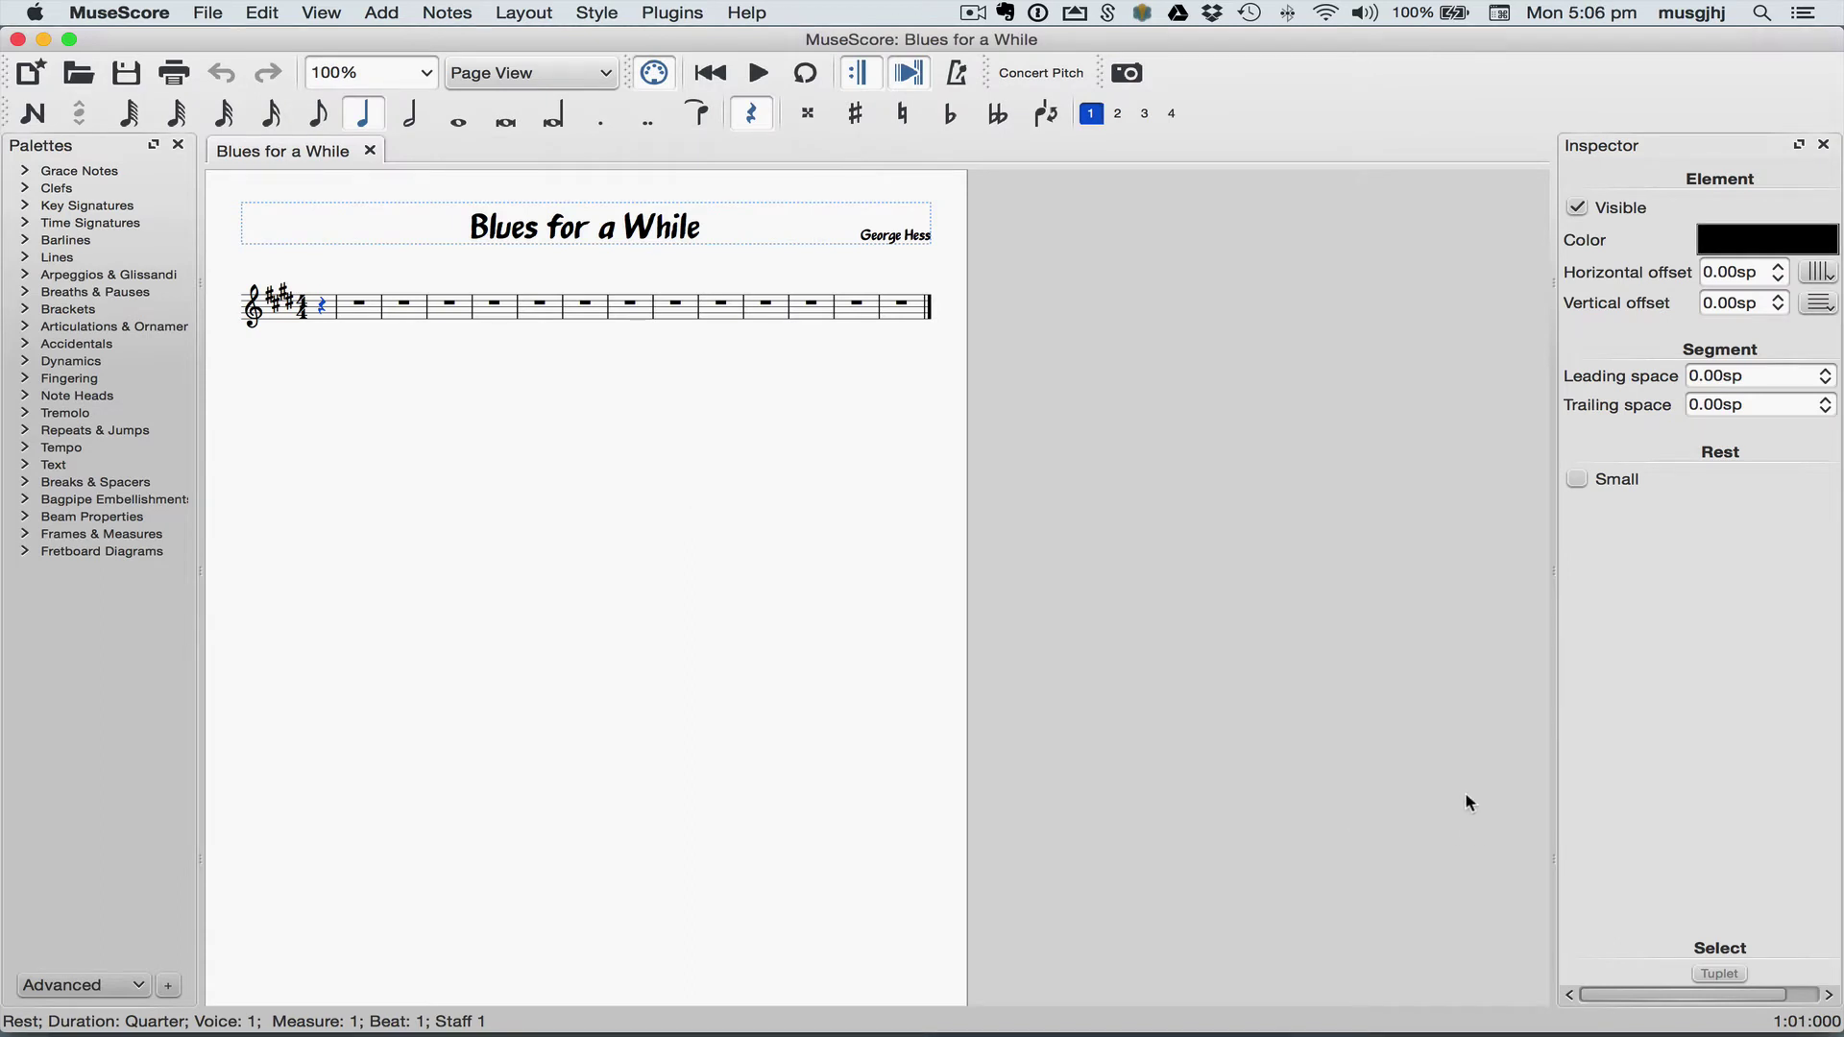
{"action": "left_click", "coordinate": [116, 14]}
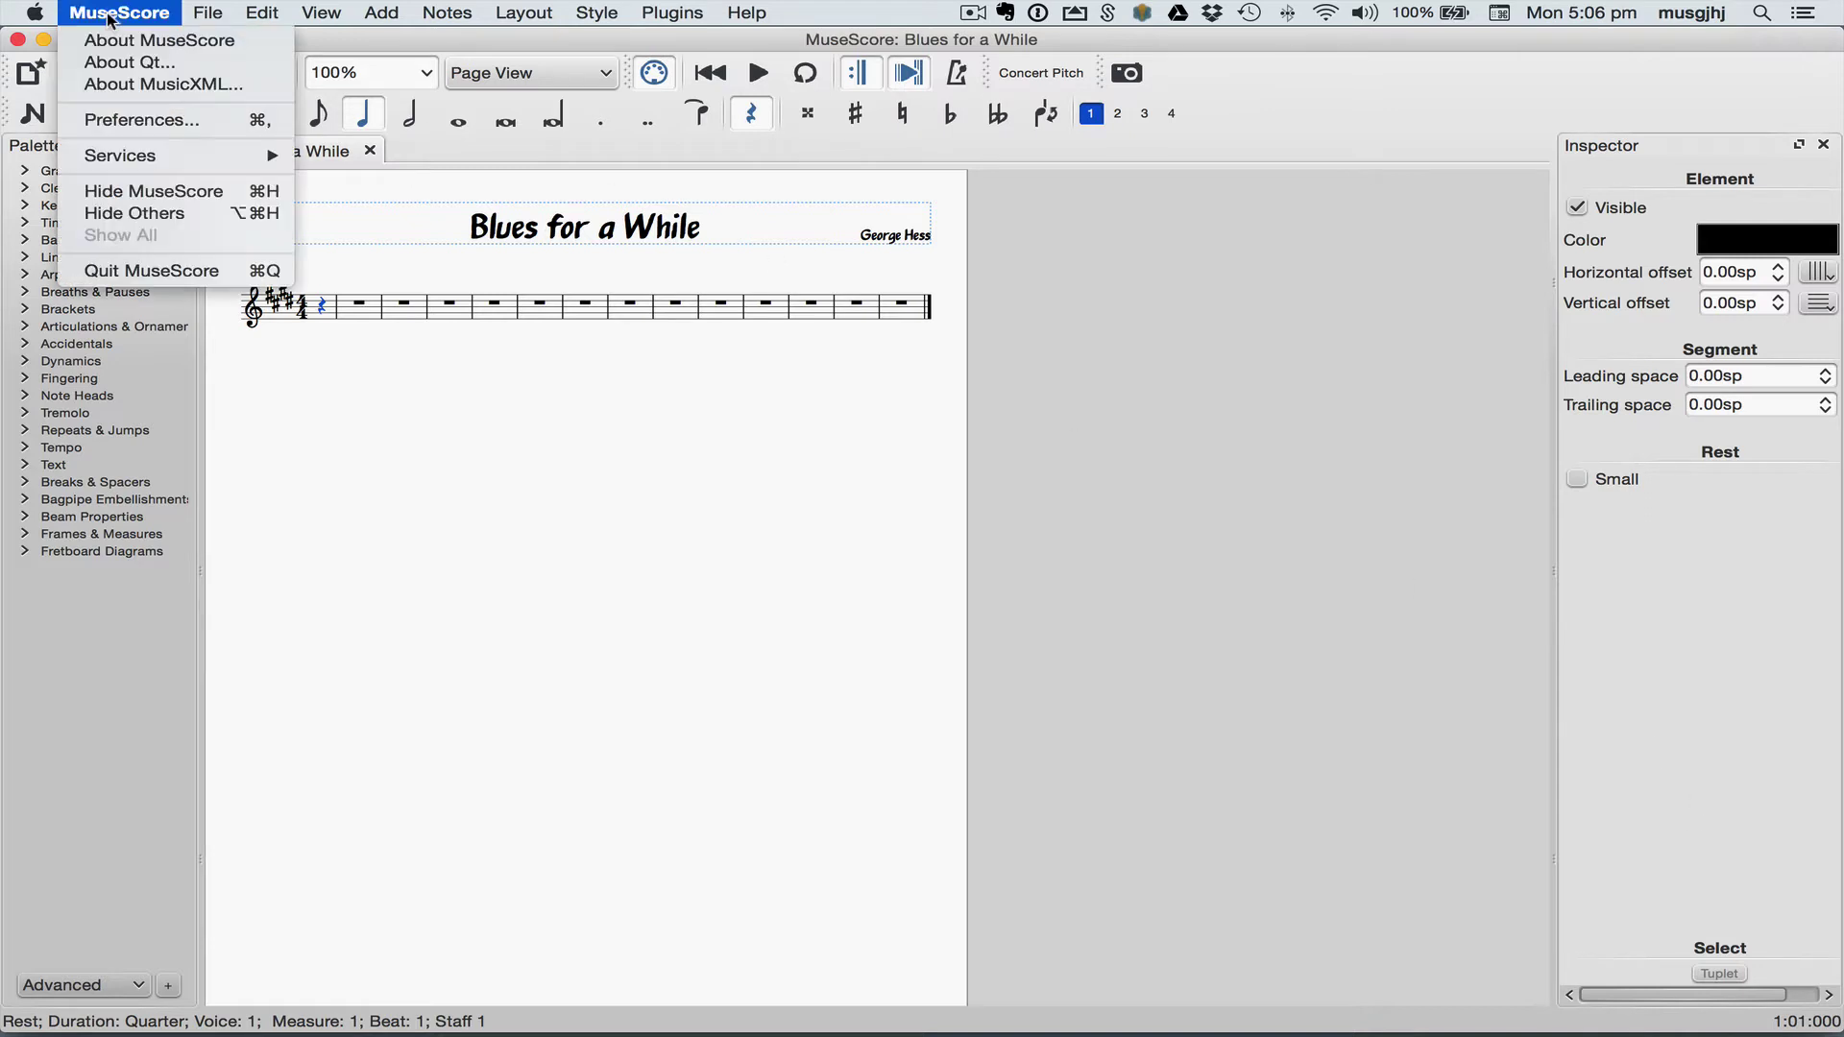
{"action": "left_click", "coordinate": [135, 122]}
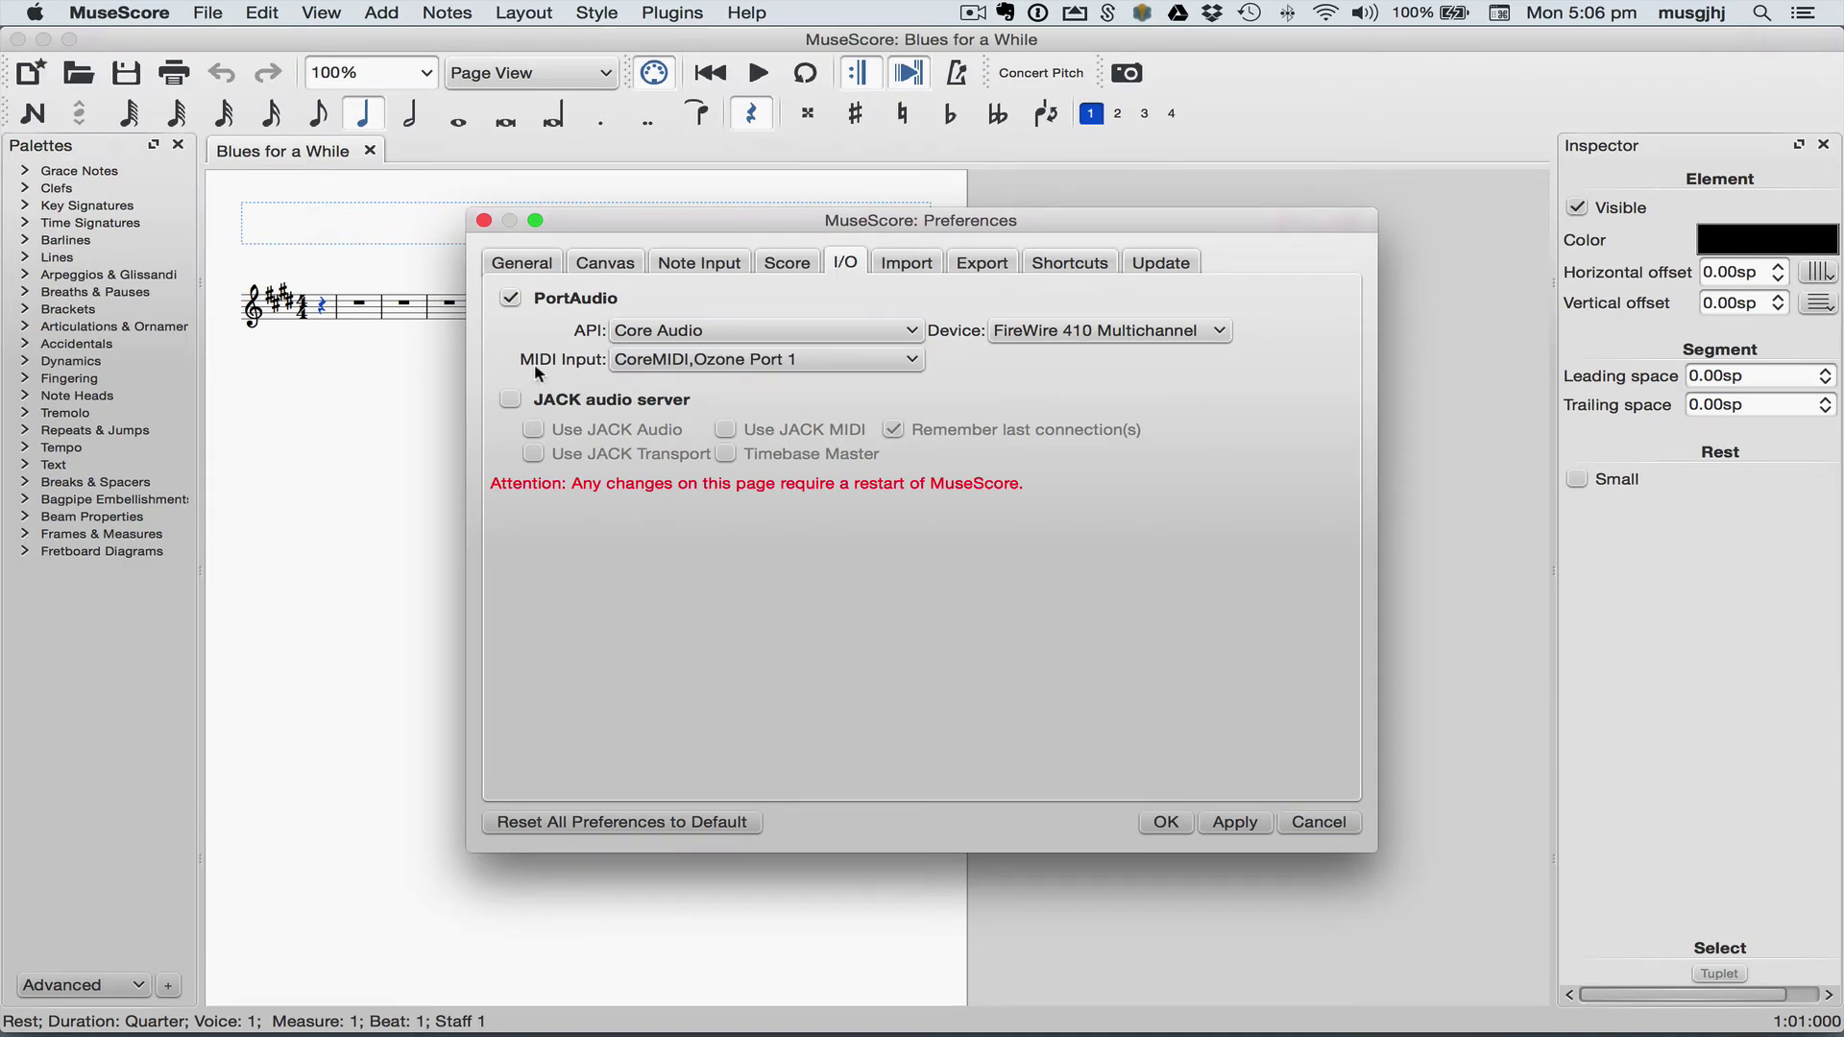
{"action": "left_click", "coordinate": [913, 362]}
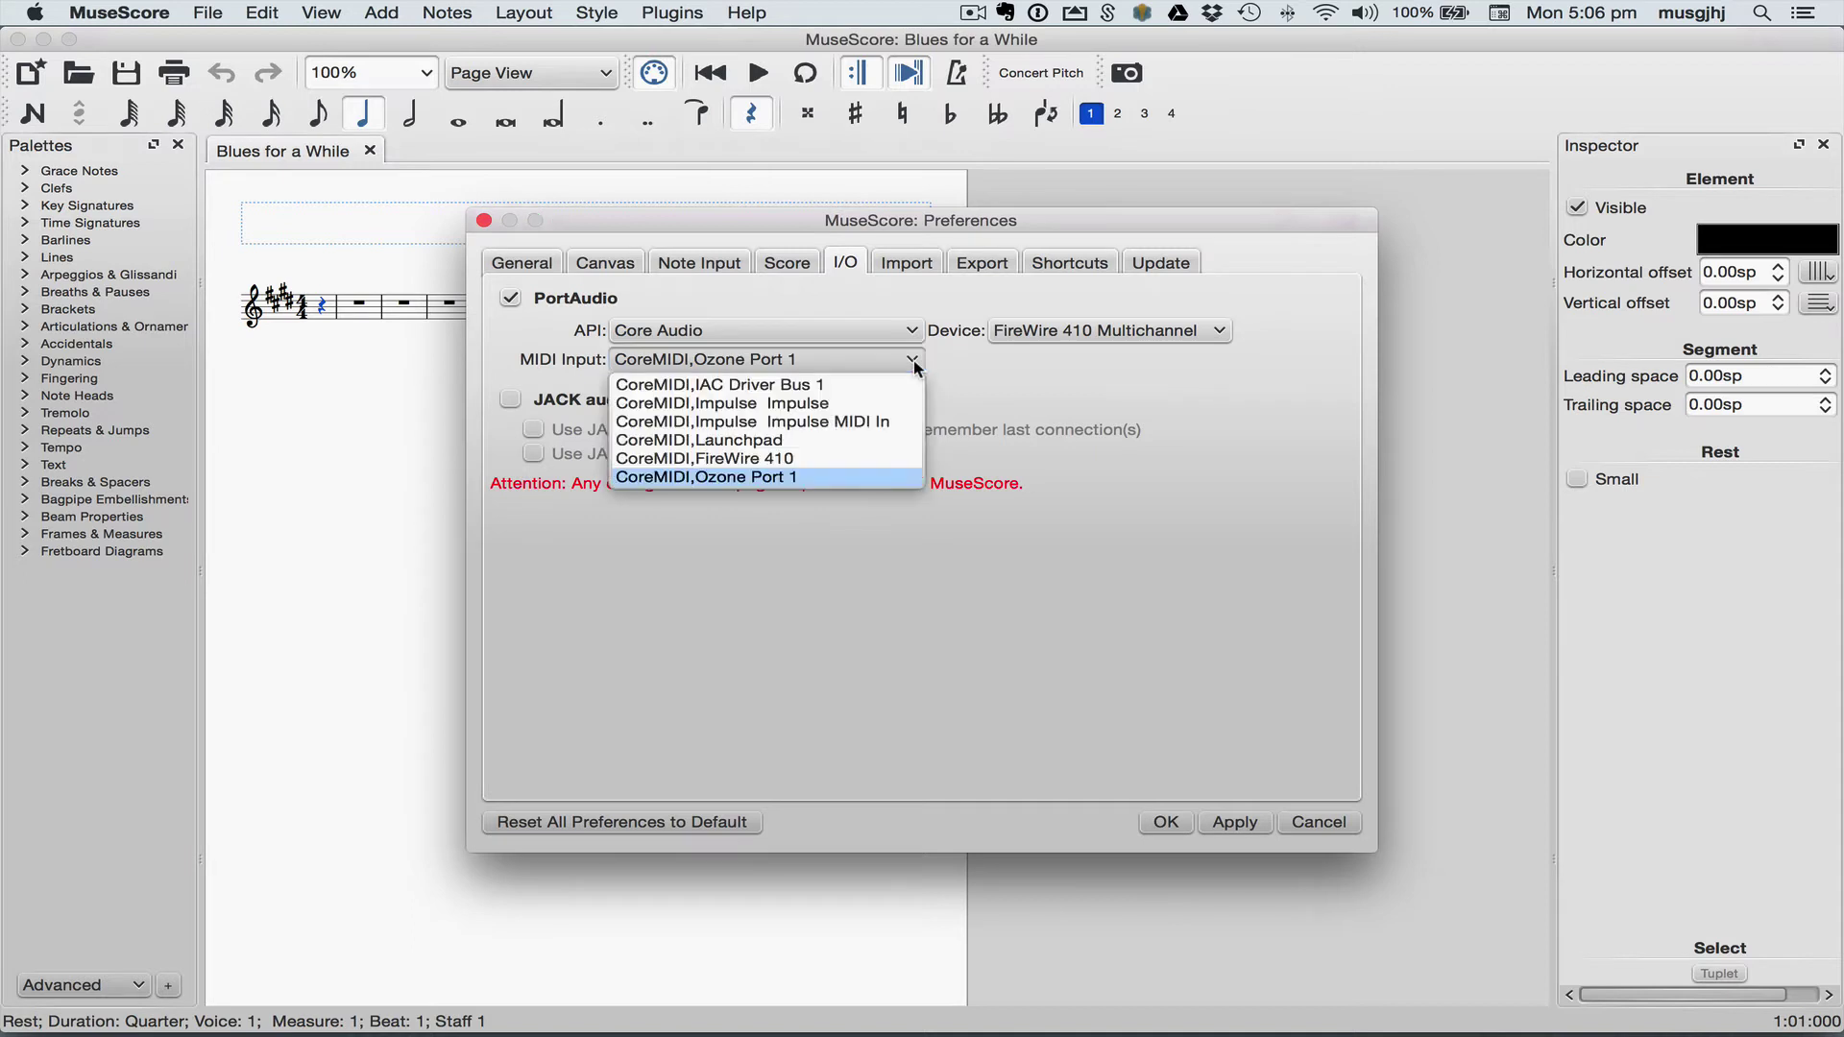
{"action": "left_click", "coordinate": [1079, 379]}
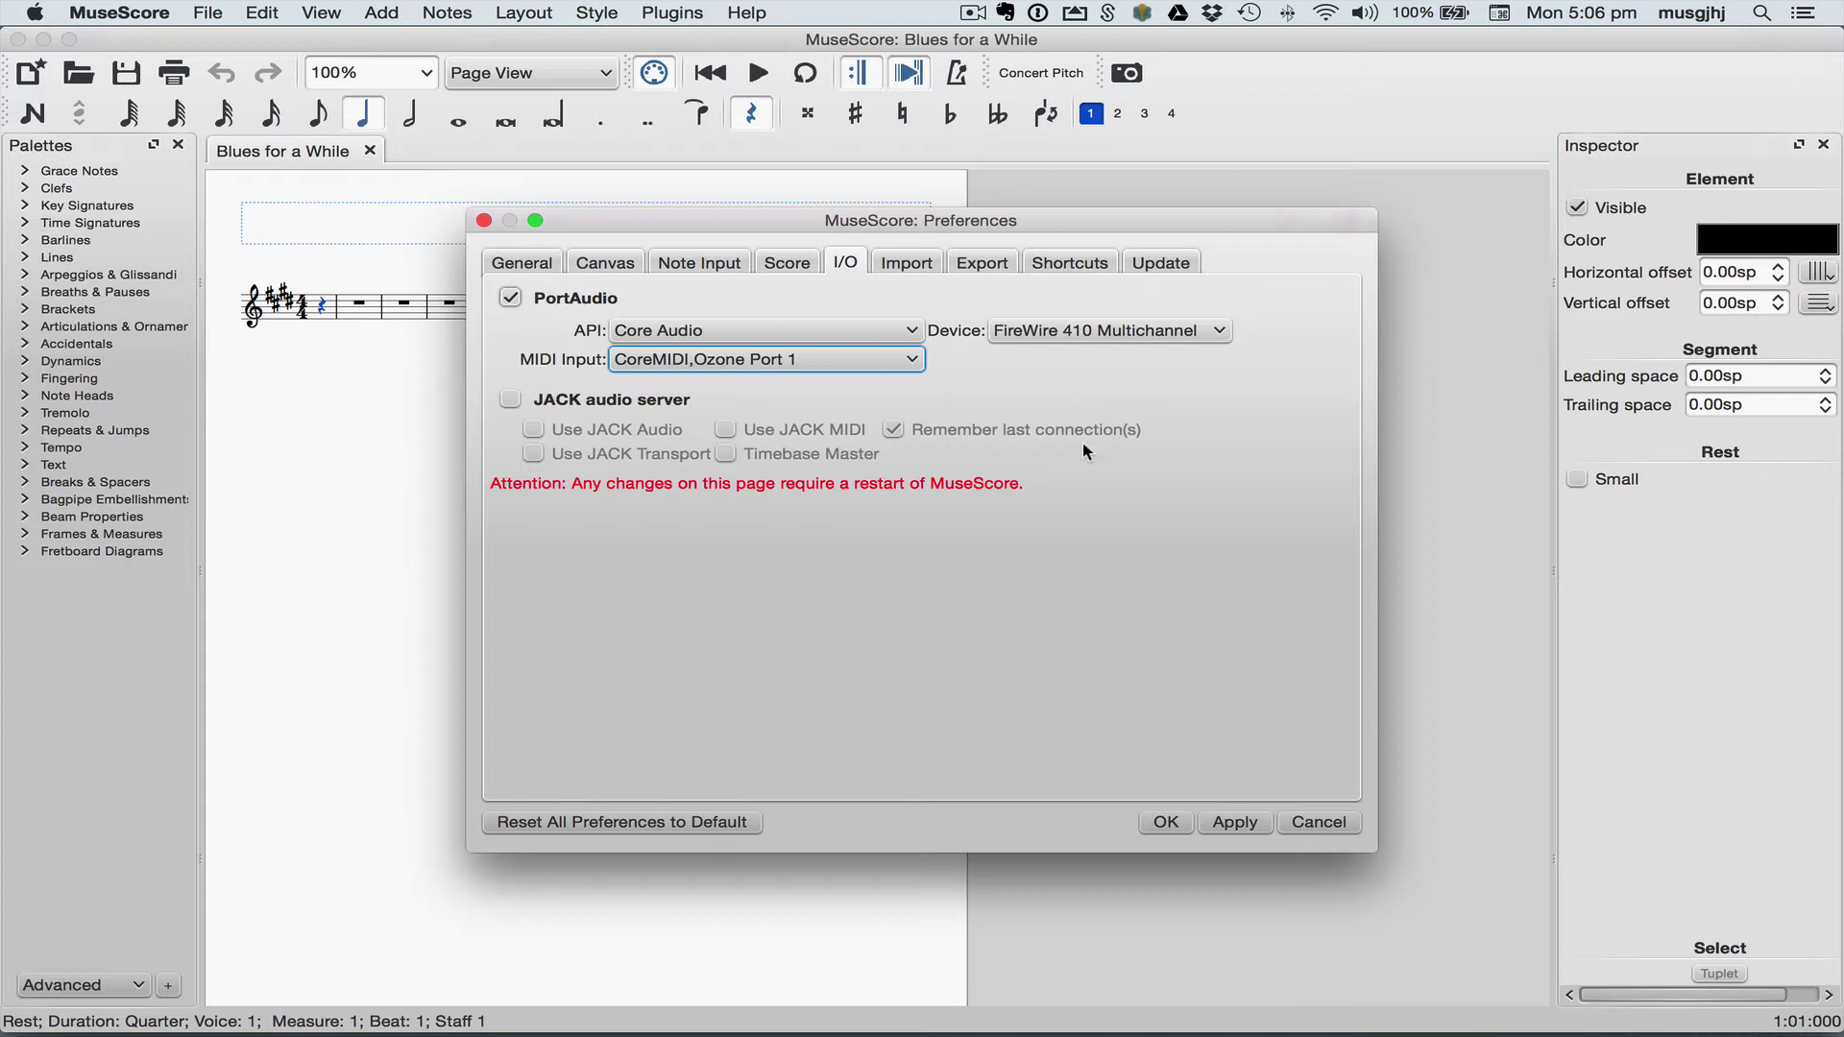
{"action": "left_click", "coordinate": [1157, 826]}
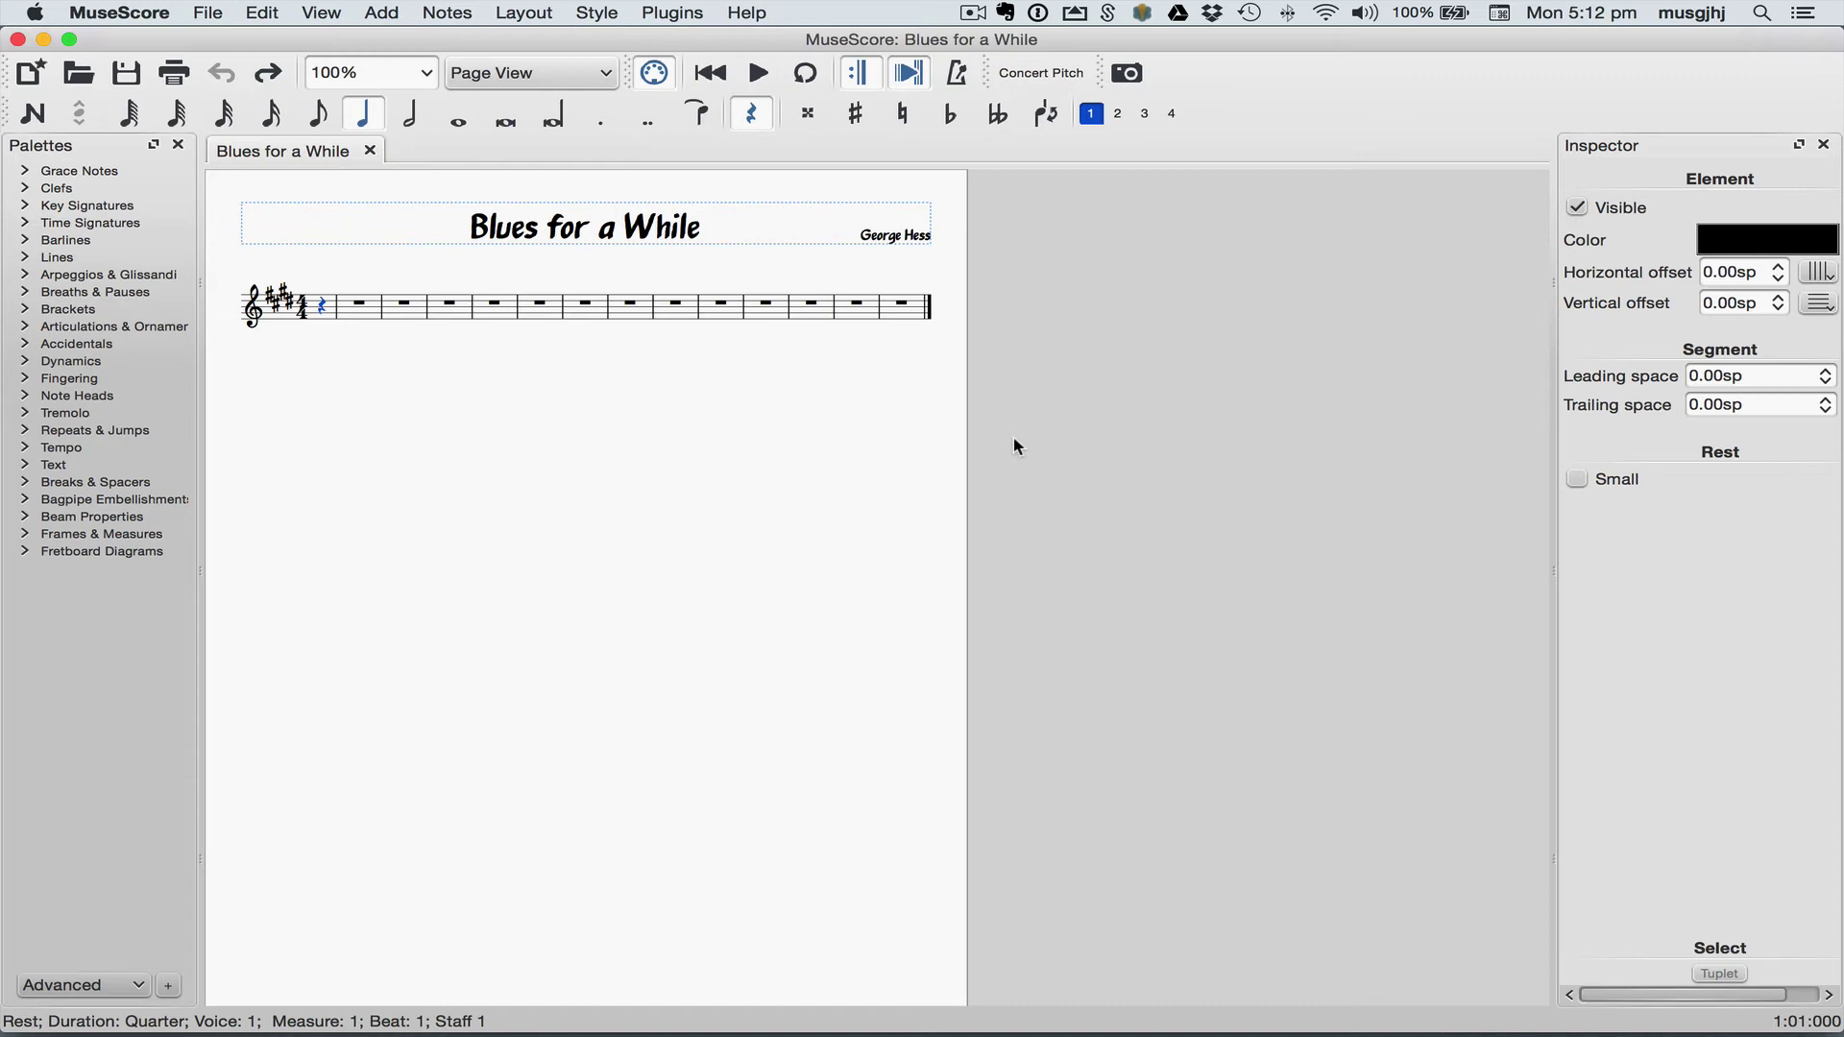
Step: Split the pickup rest into eighths and enter the pickup eighth-note B
{"action": "key", "text": "4"}
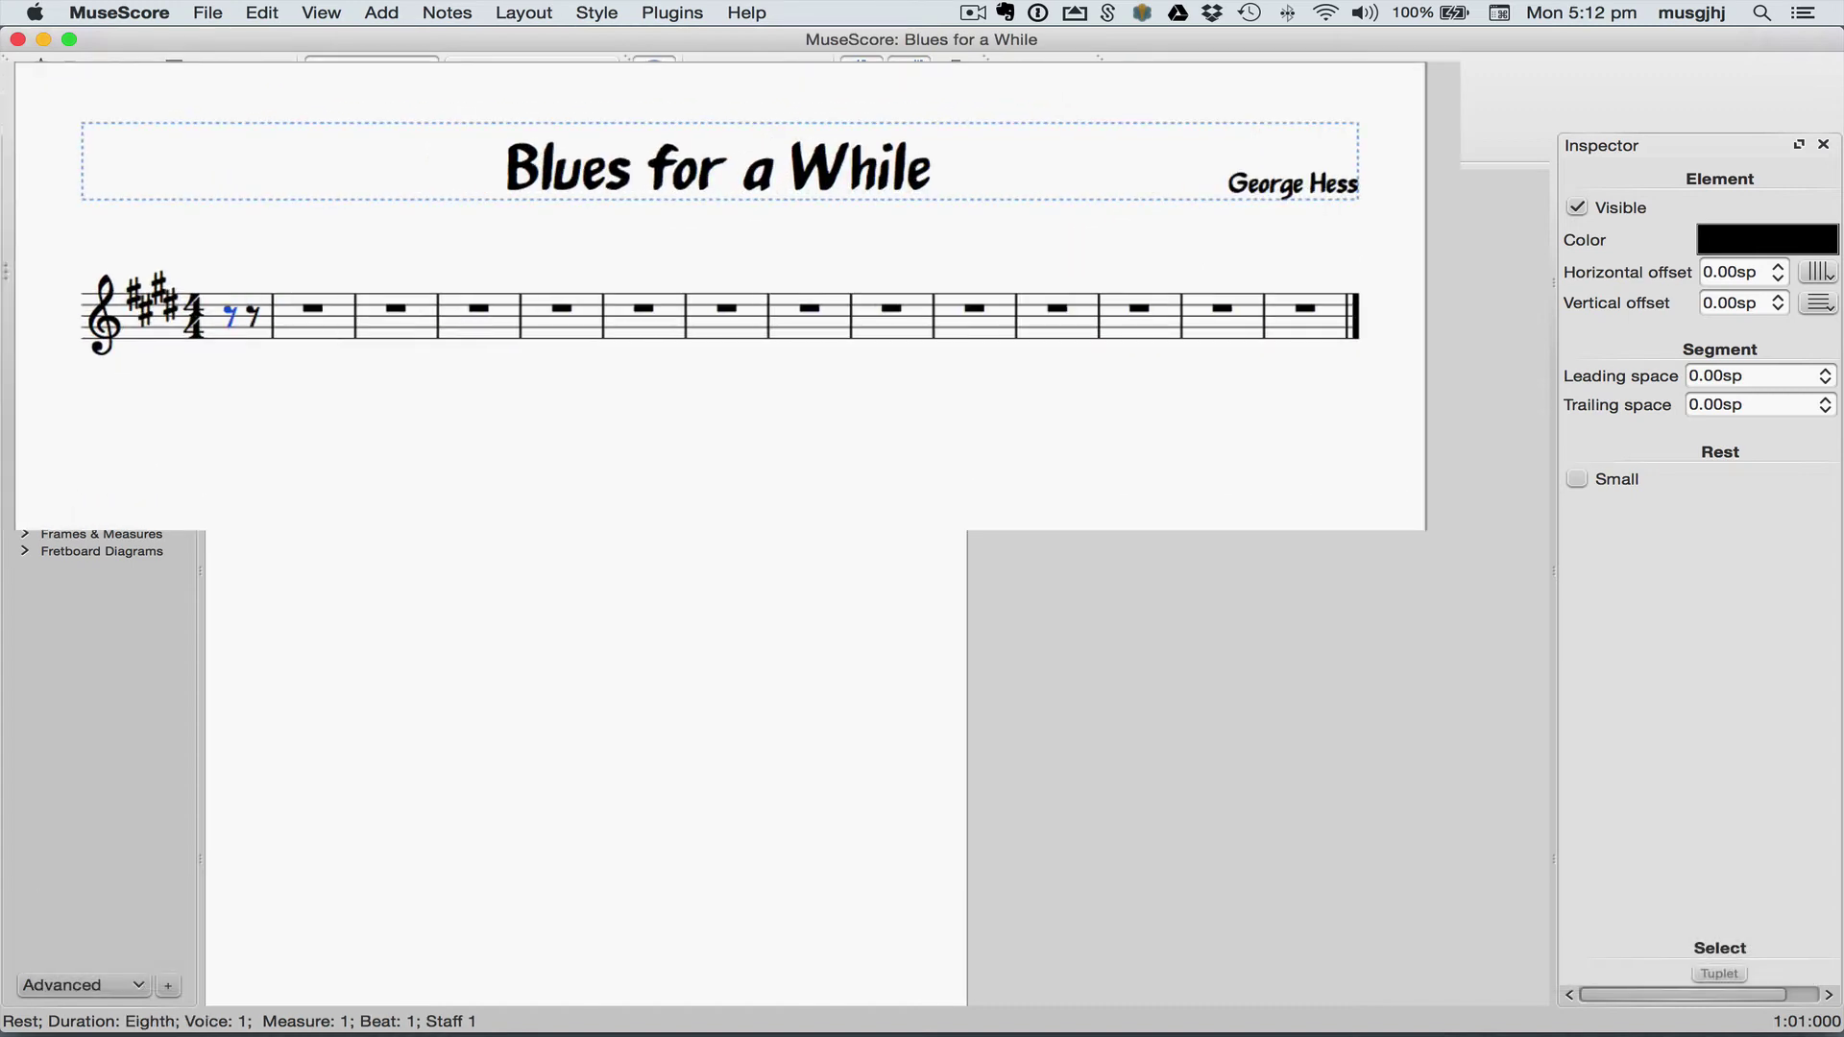
{"action": "key", "text": "Right"}
{"action": "key", "text": "n"}
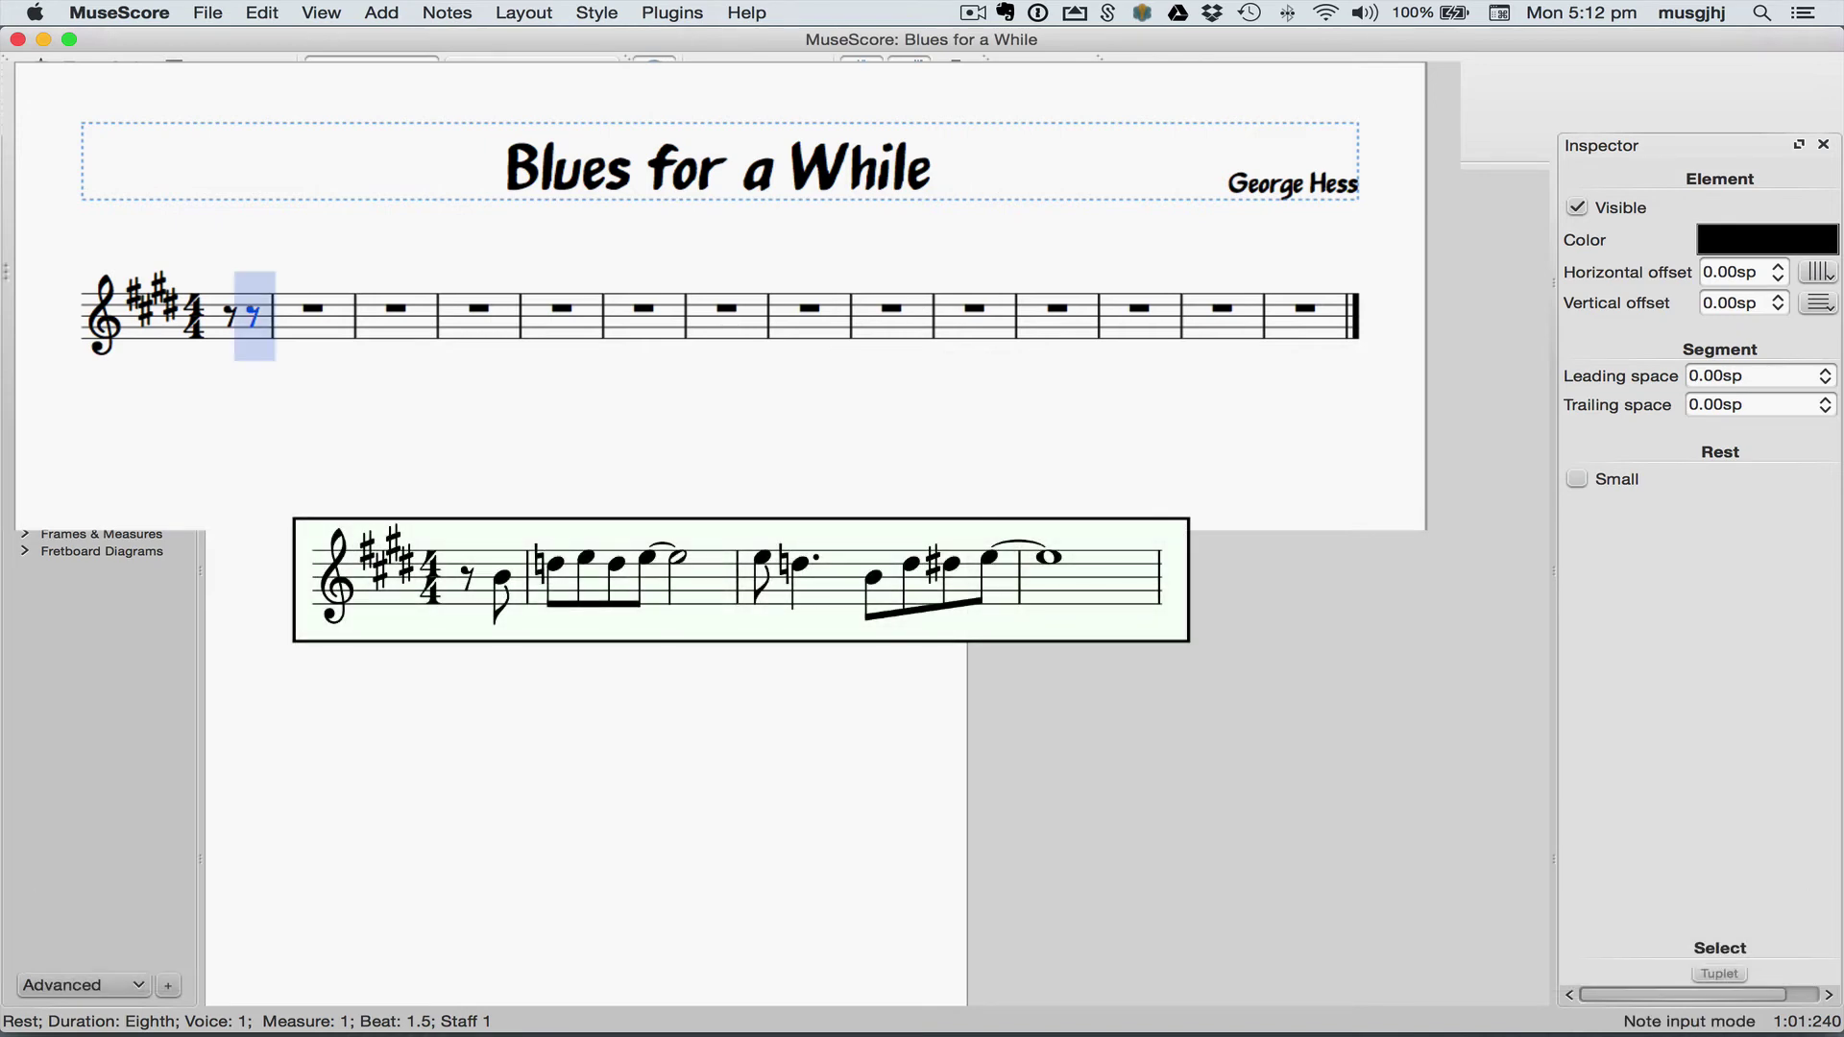
{"action": "key", "text": "b"}
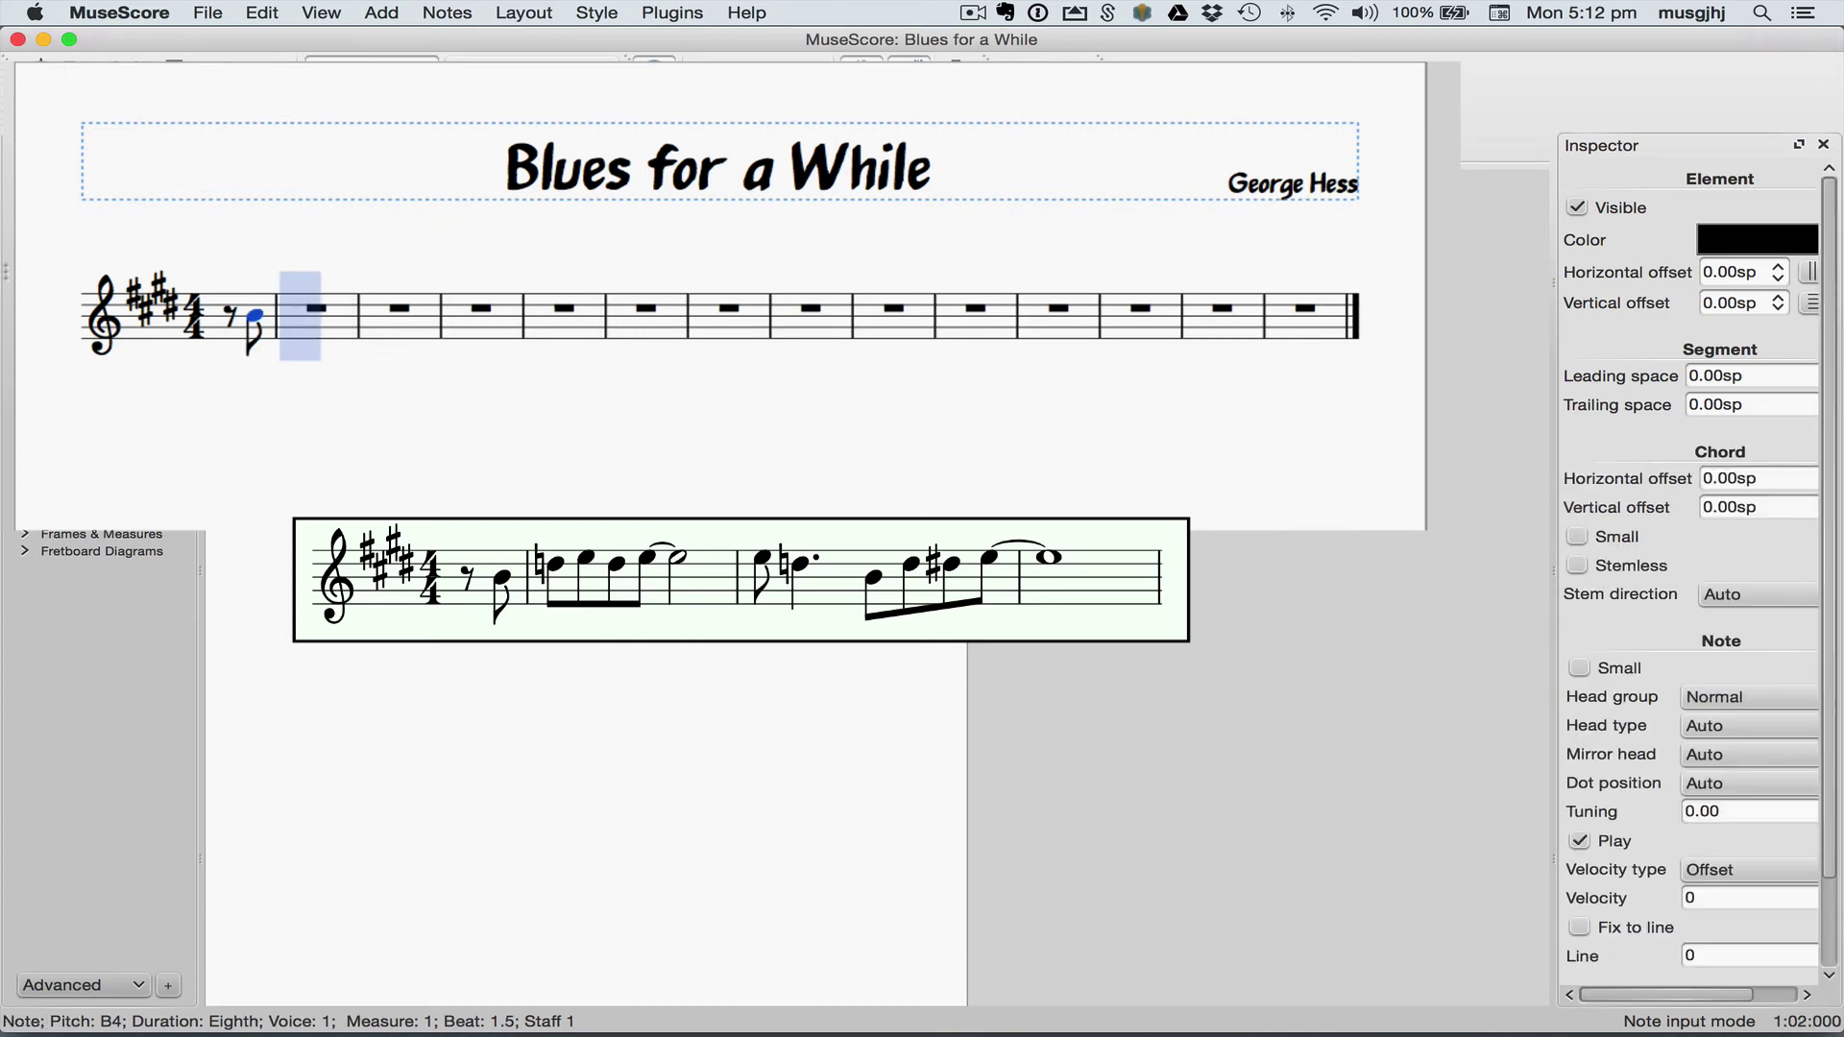
Step: Enter the first full measure's eighth notes, ending on E tied to a half-note E
{"action": "key", "text": "c"}
{"action": "key", "text": "Down"}
{"action": "key", "text": "e"}
{"action": "key", "text": "d"}
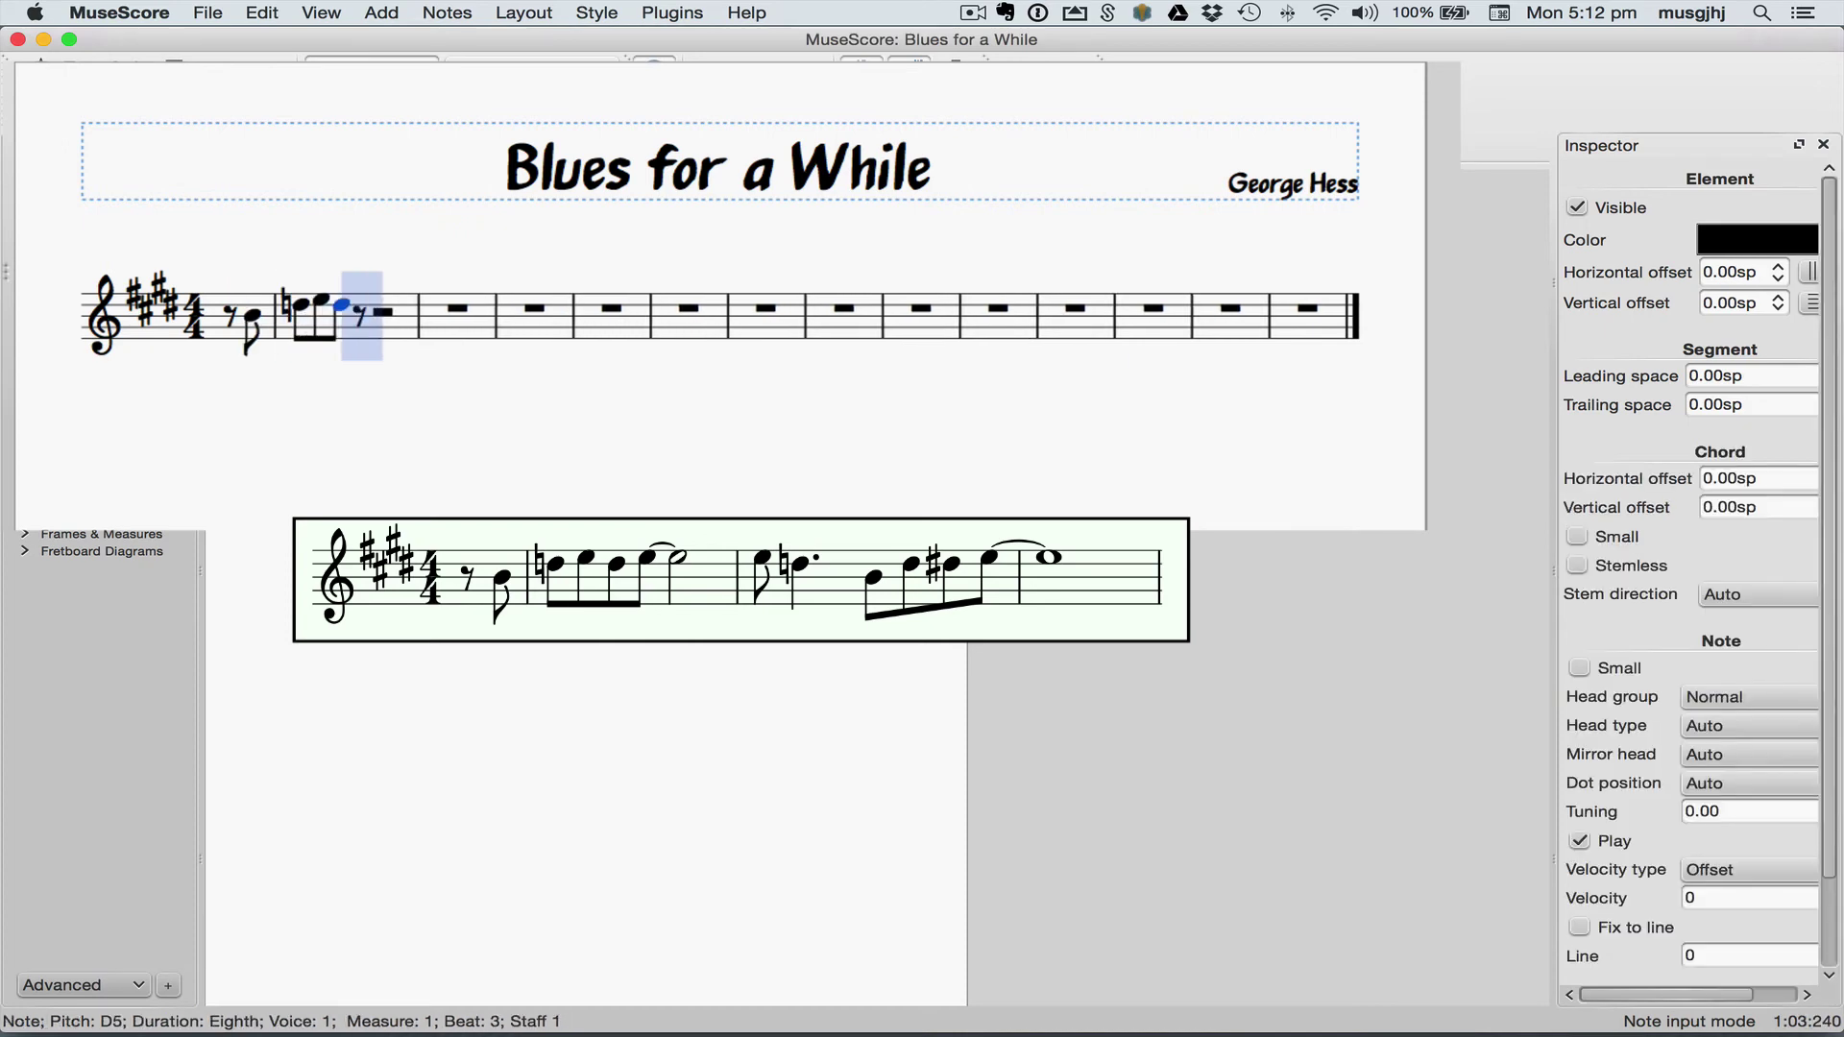
{"action": "key", "text": "e"}
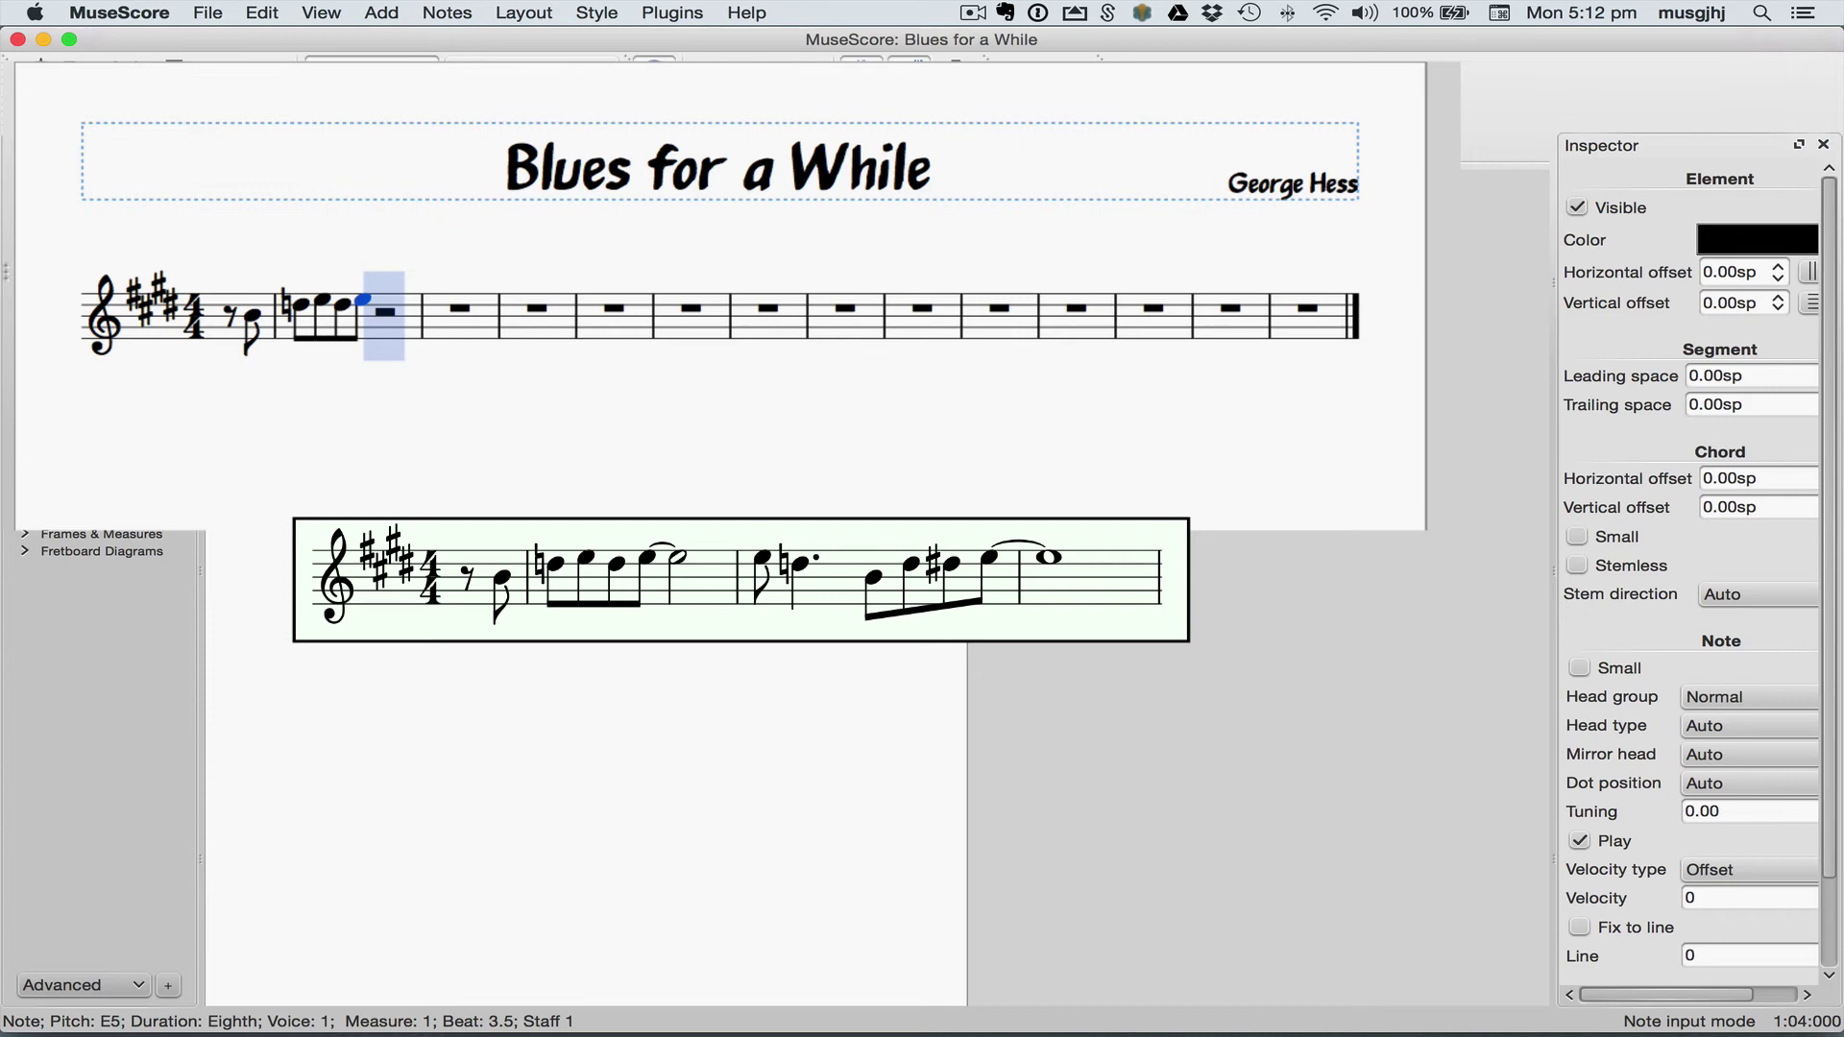
{"action": "key", "text": "6"}
{"action": "key", "text": "shift+equal"}
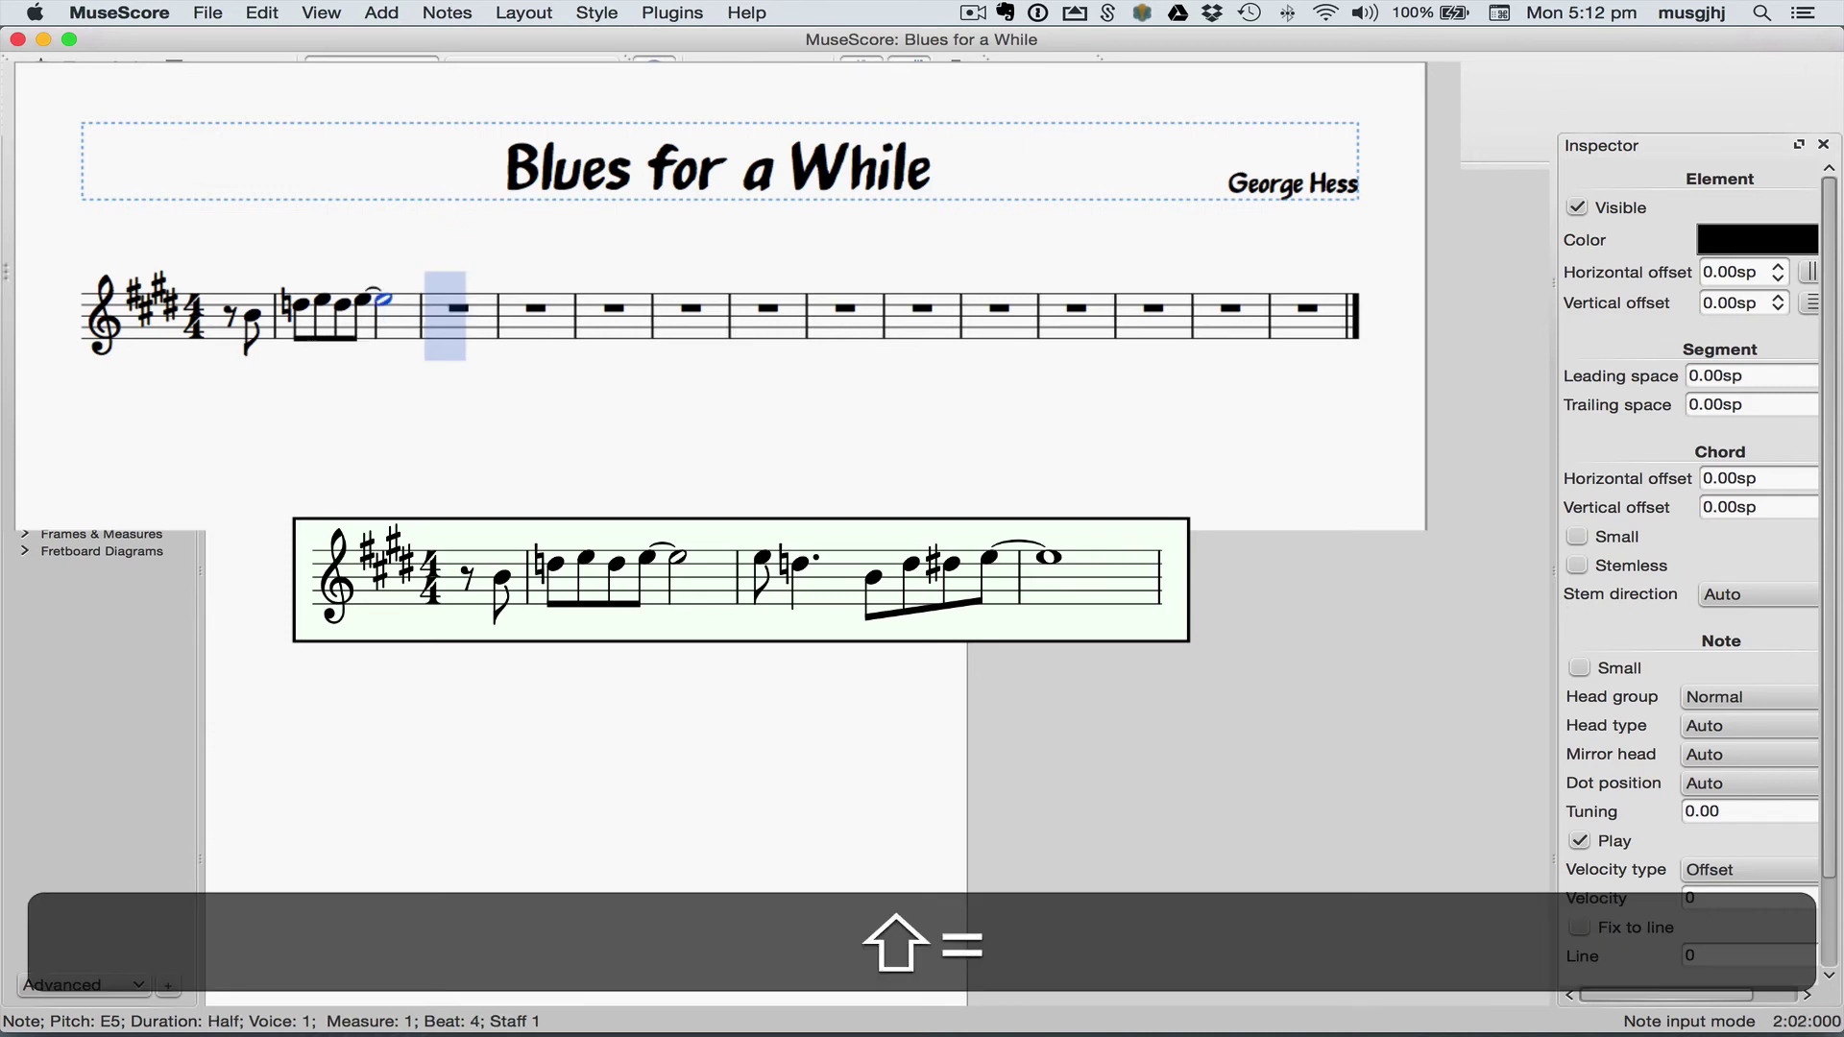
Step: Start the next measure with an eighth-note E and a dotted-quarter D natural
{"action": "key", "text": "4"}
{"action": "key", "text": "shift+equal"}
{"action": "key", "text": "5"}
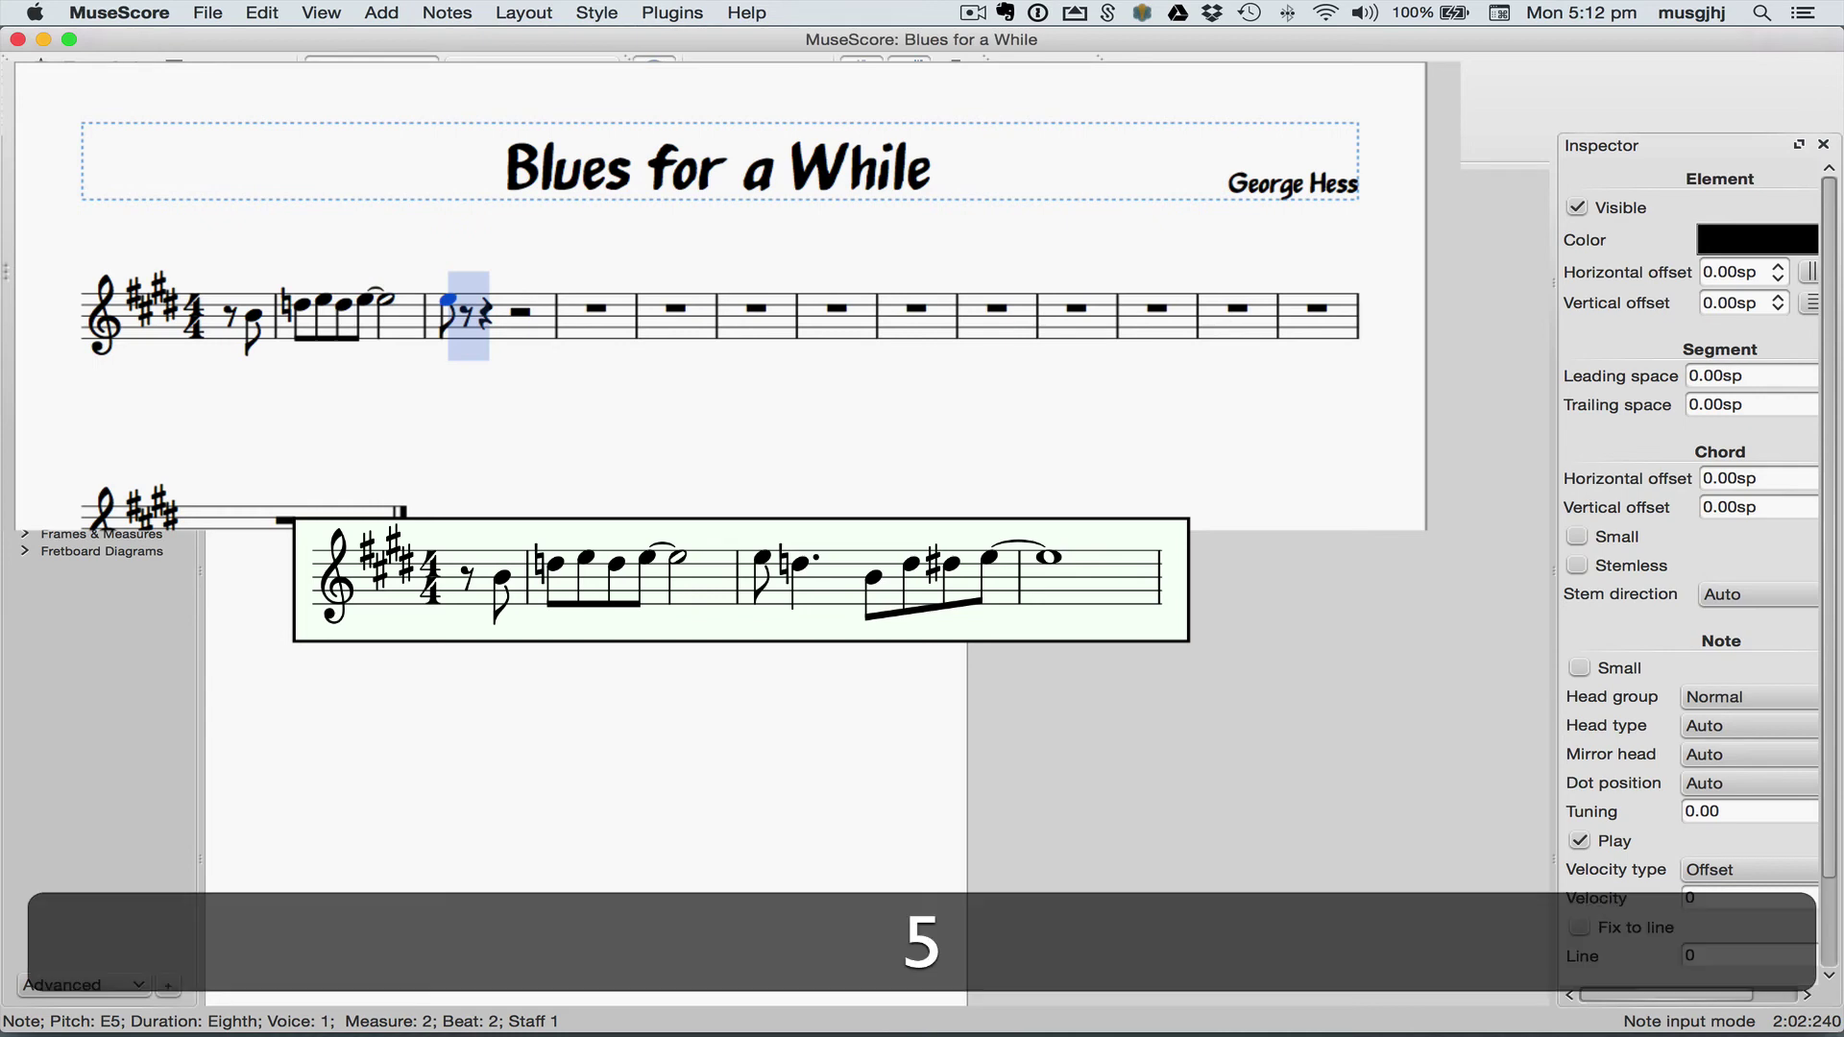
{"action": "key", "text": "period"}
{"action": "key", "text": "d"}
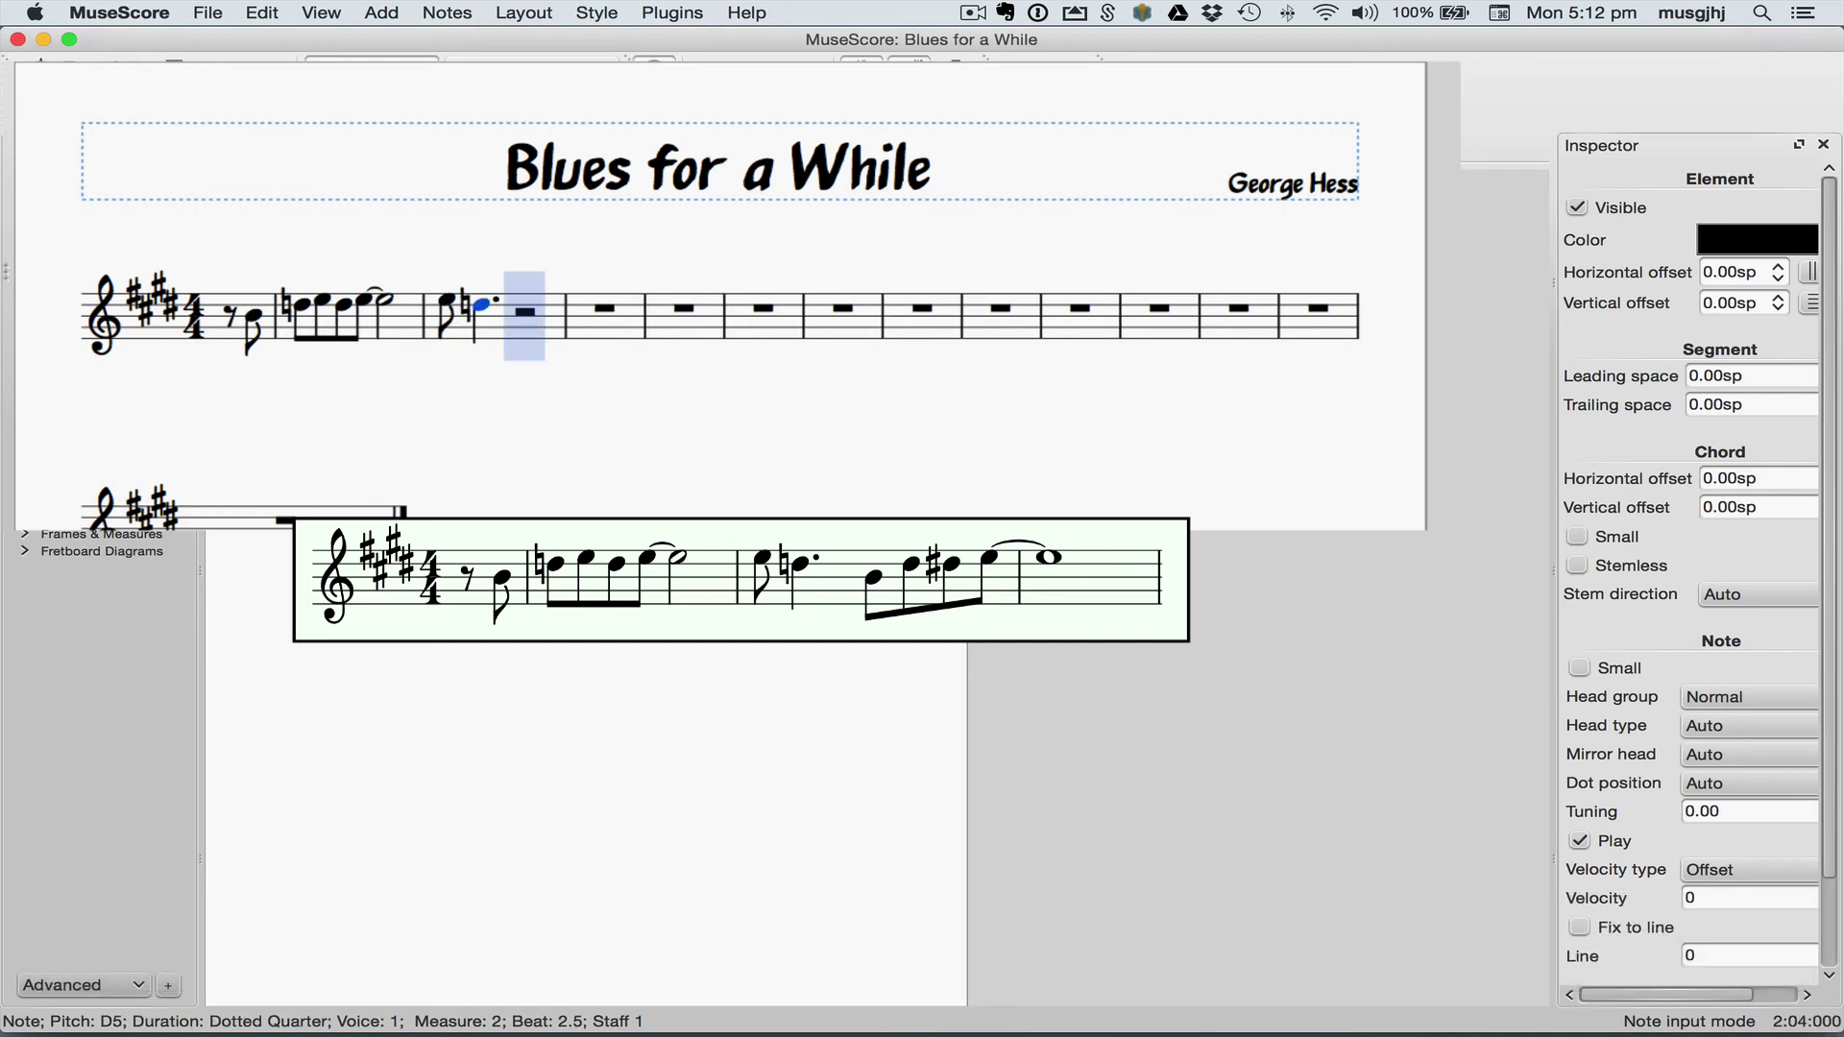
Step: Add eighth notes B, D, D#, E and a tied whole-note E
{"action": "key", "text": "4"}
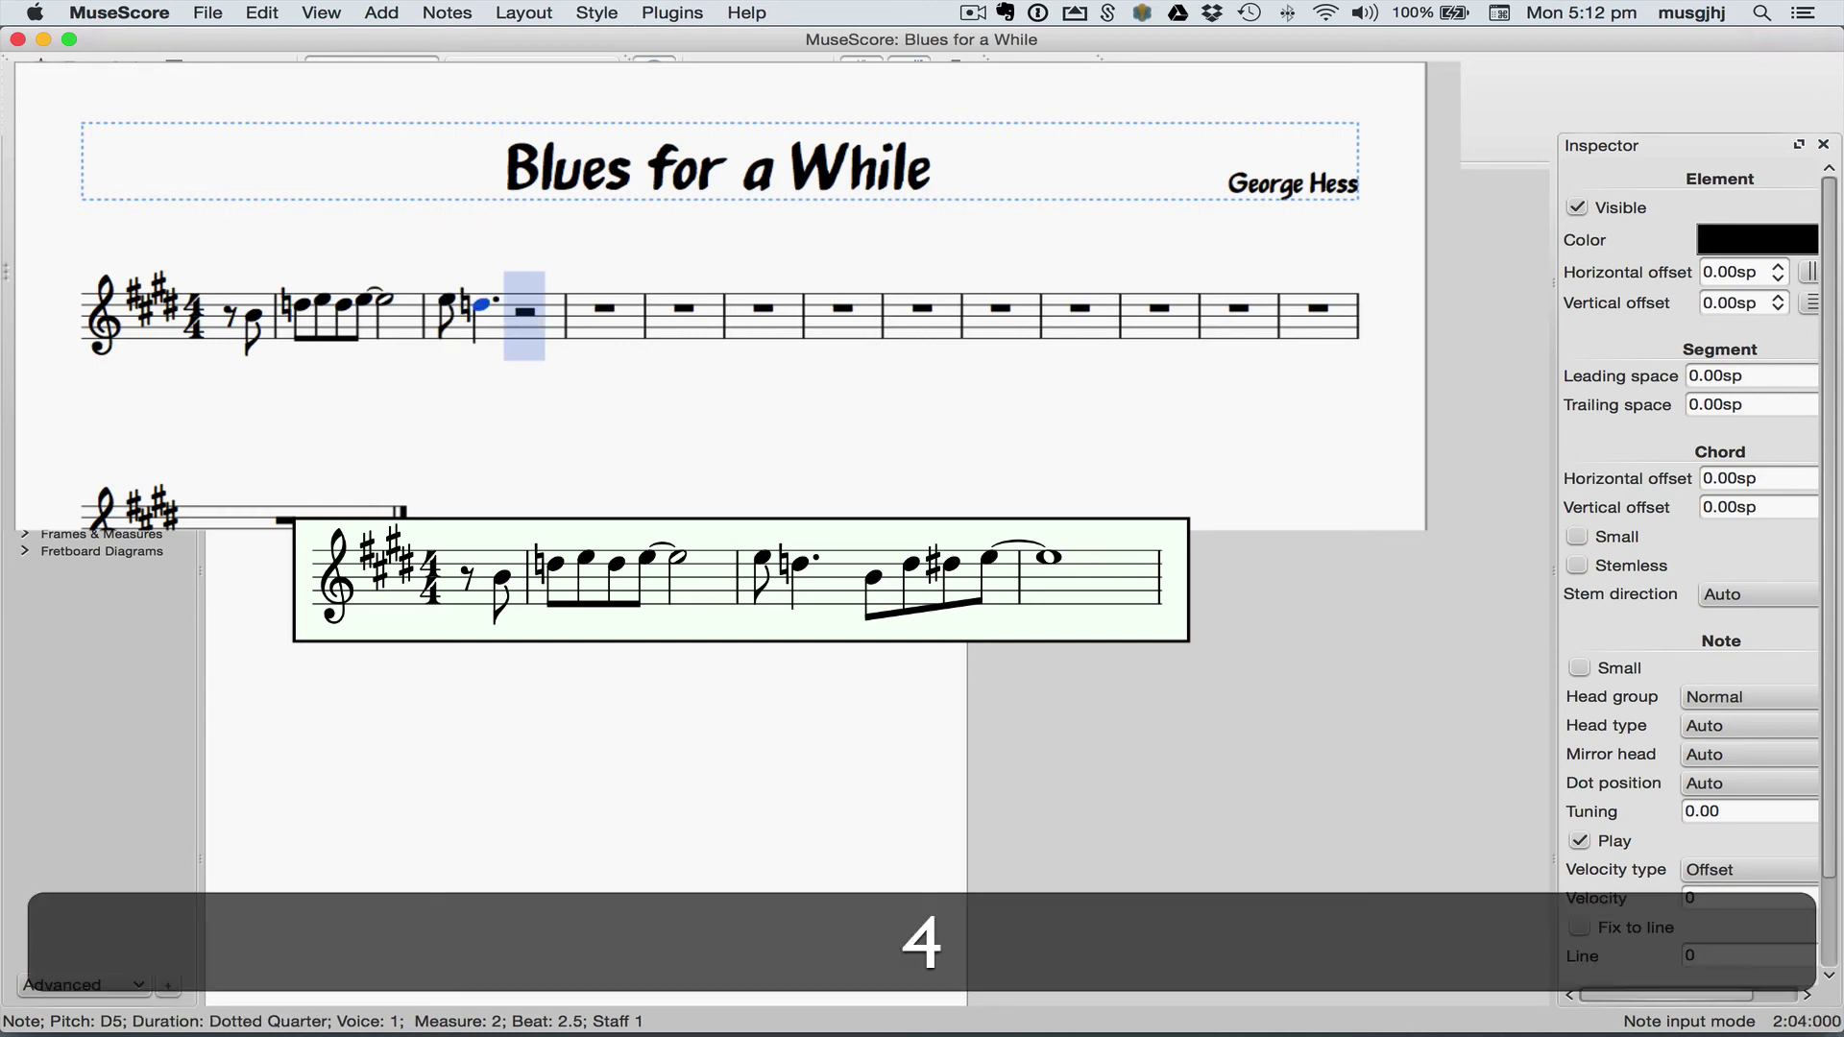
{"action": "key", "text": "b"}
{"action": "key", "text": "d"}
{"action": "key", "text": "d"}
{"action": "key", "text": "e"}
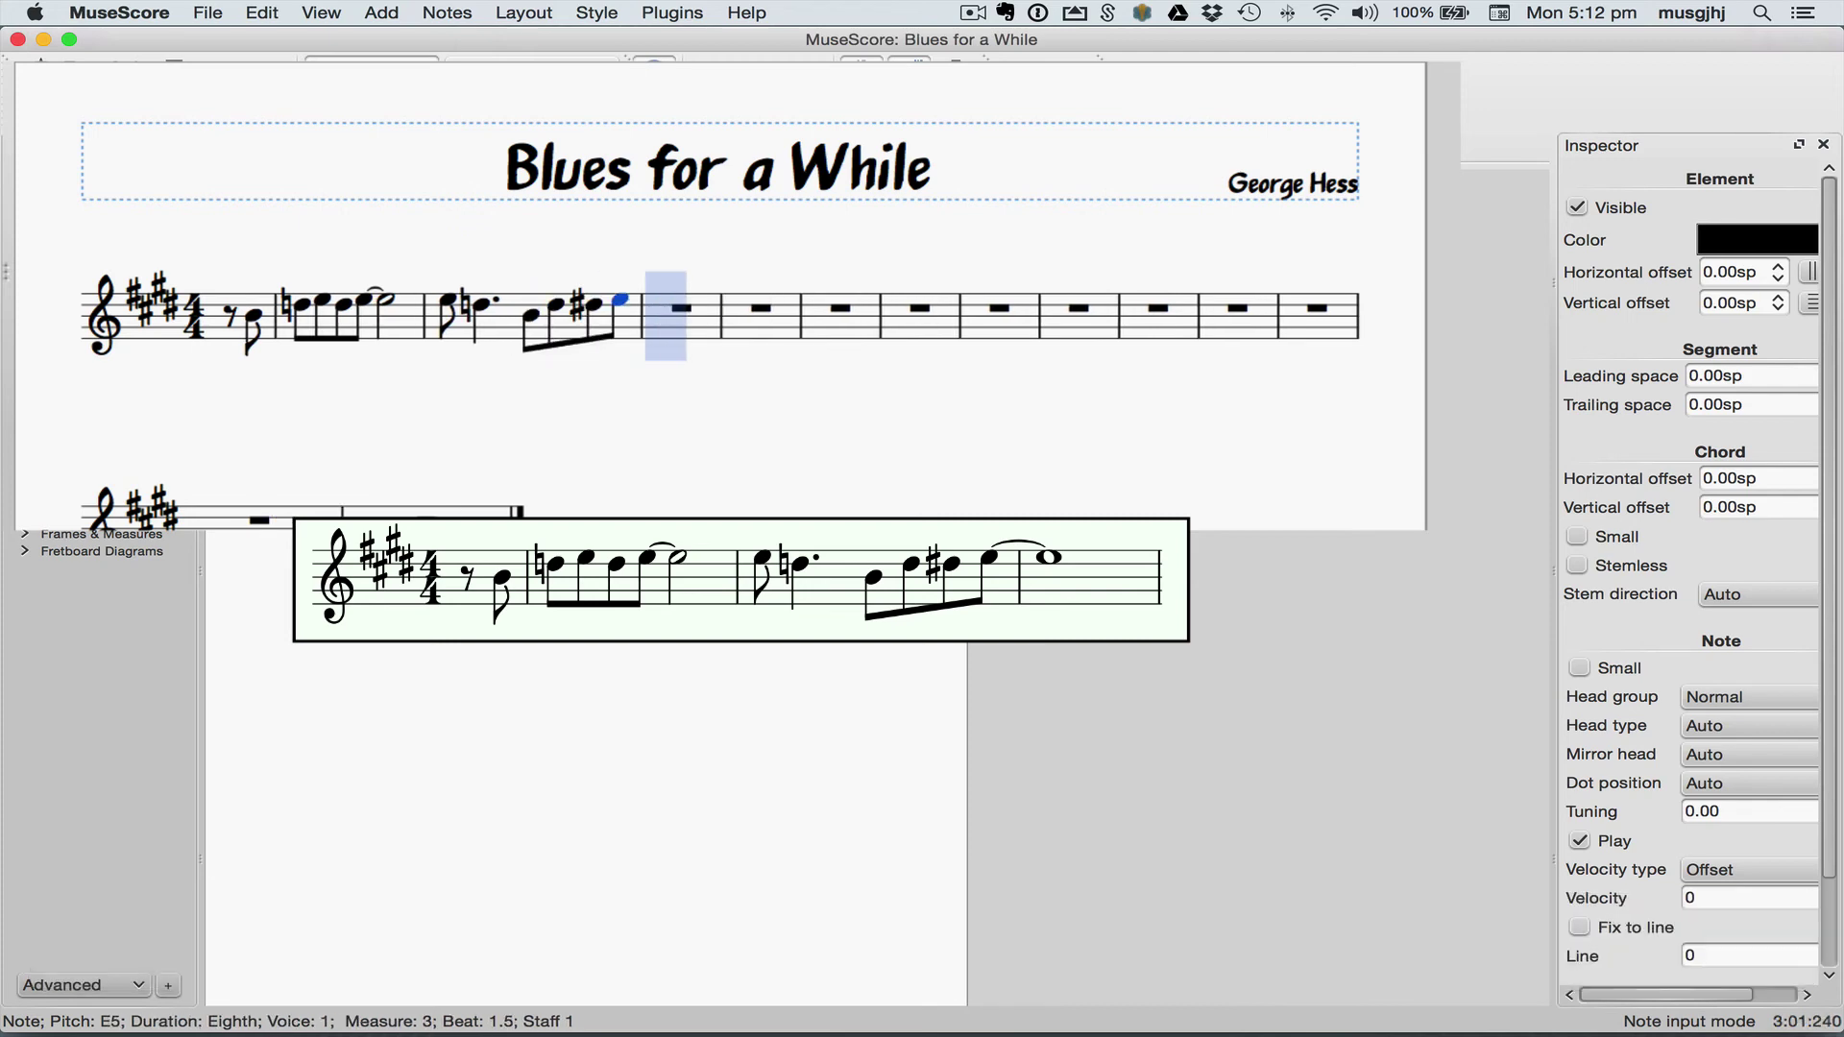
{"action": "key", "text": "7"}
{"action": "key", "text": "shift+equal"}
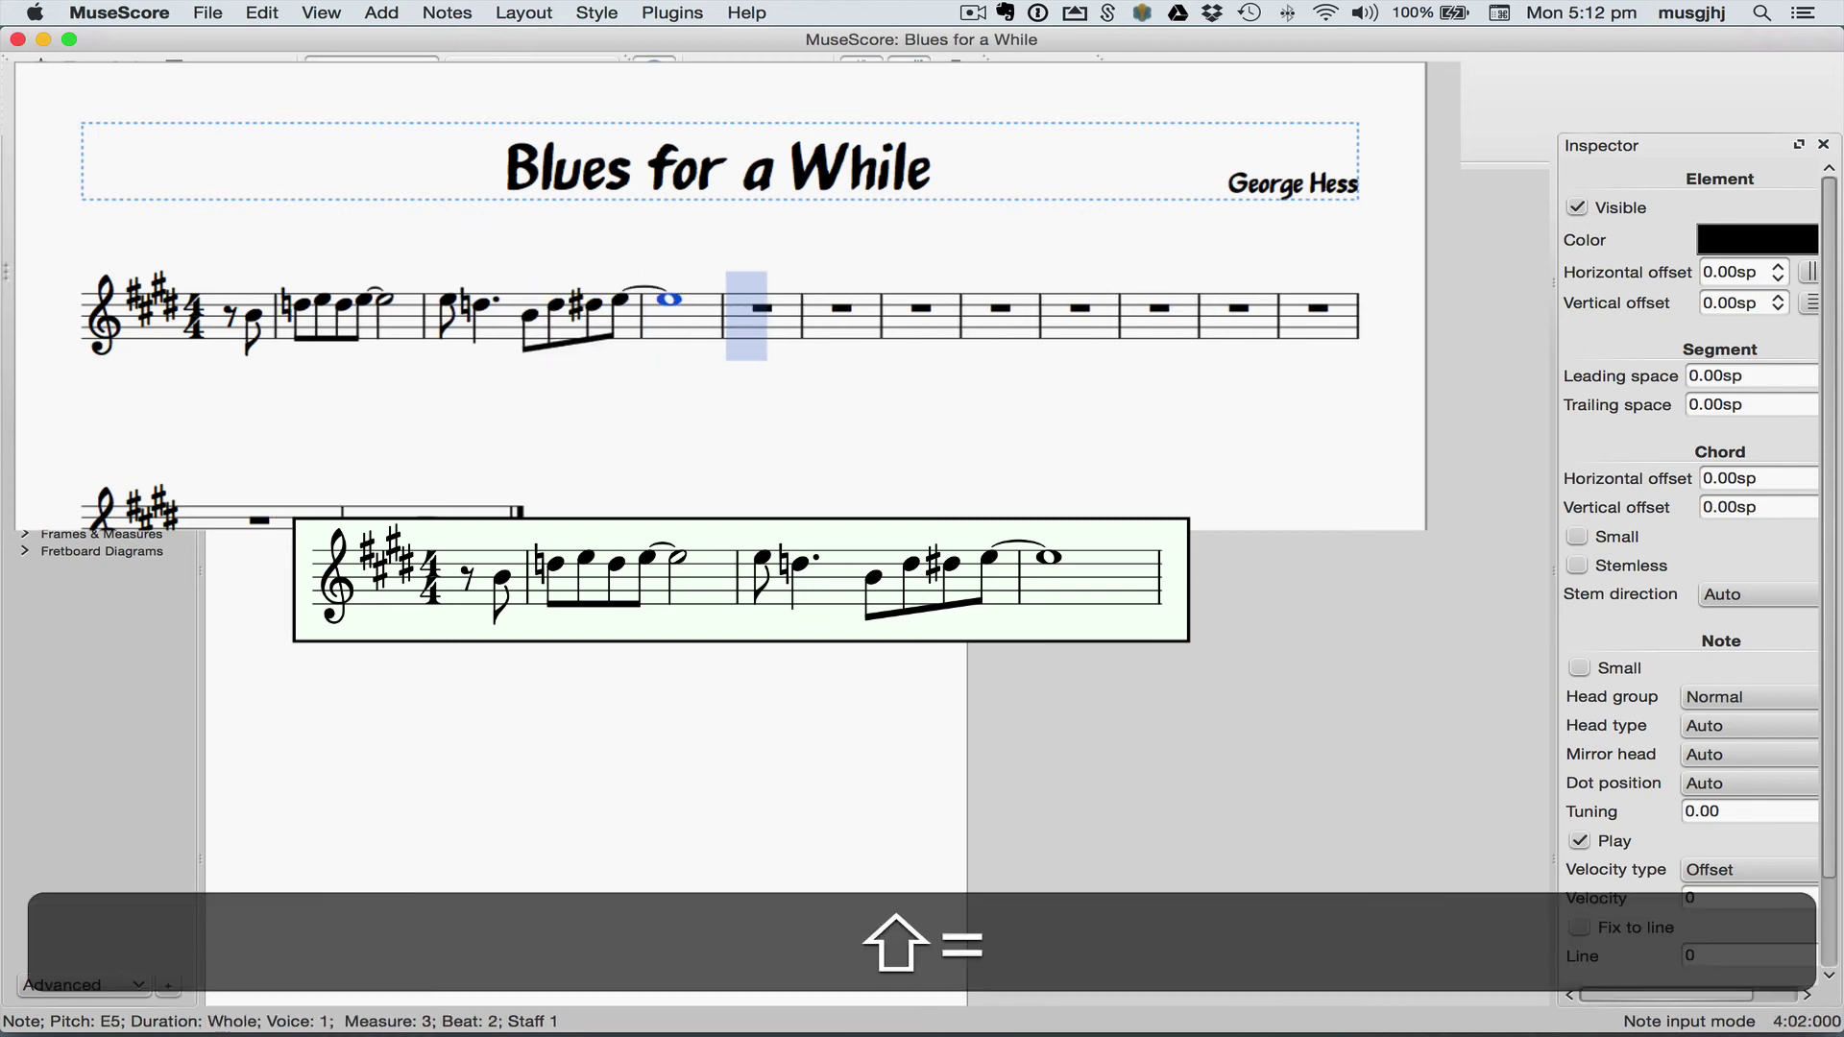